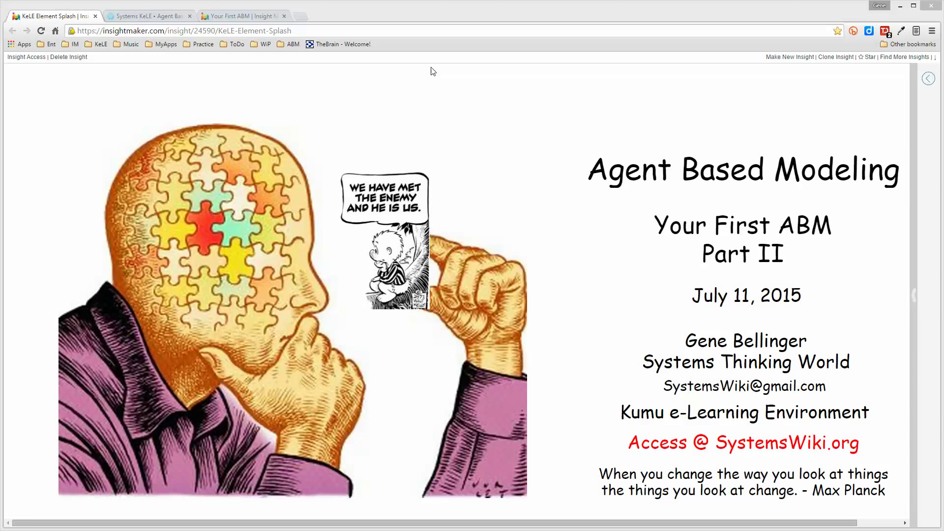
Switch to the Your First ABM insight and test-run its Healthy–Infected–Recovered simulation
left_click(244, 18)
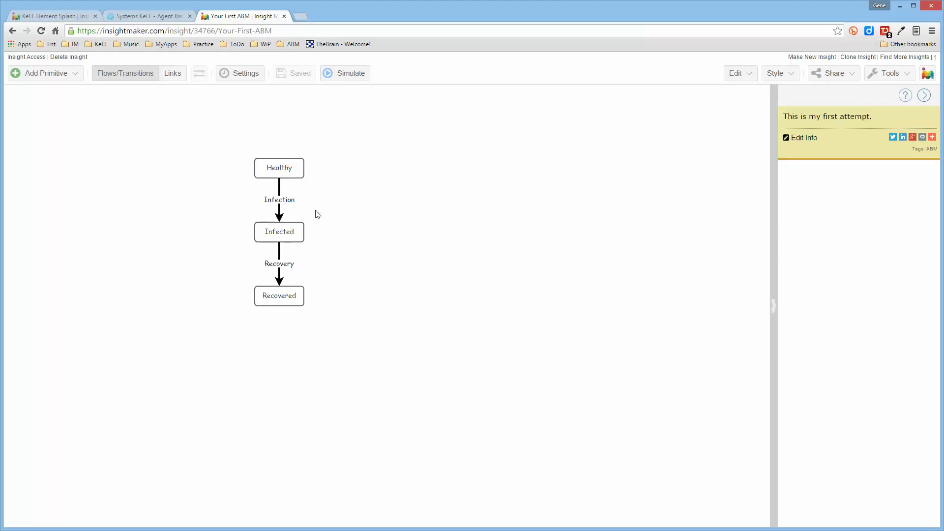
left_click(342, 73)
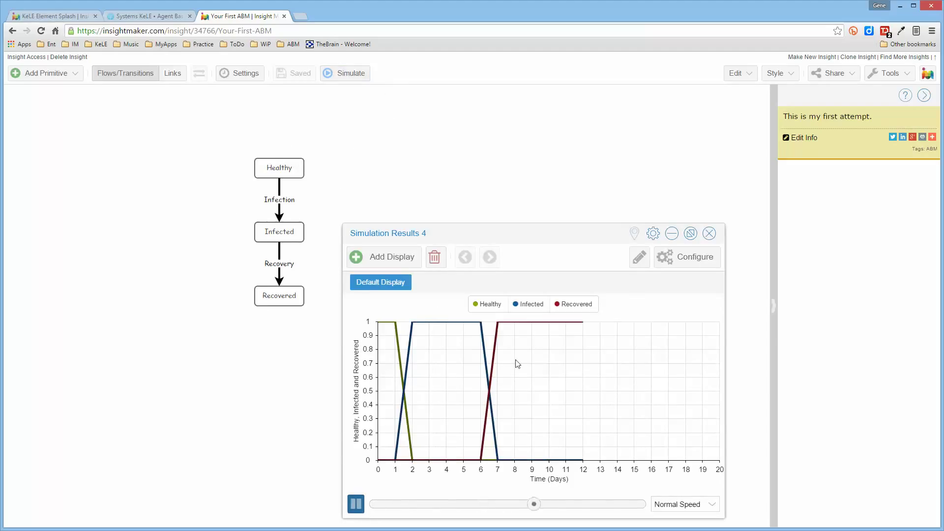
left_click(710, 235)
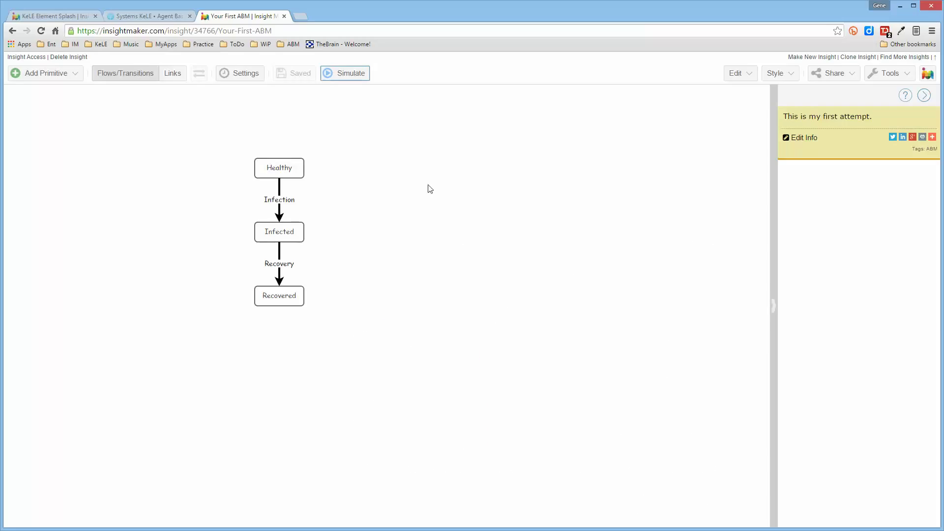
Wrap the Healthy, Infected and Recovered states and their transitions in a new folder and save
mouse_move(217, 130)
left_mouse_down()
mouse_move(241, 205)
mouse_move(343, 358)
left_mouse_up()
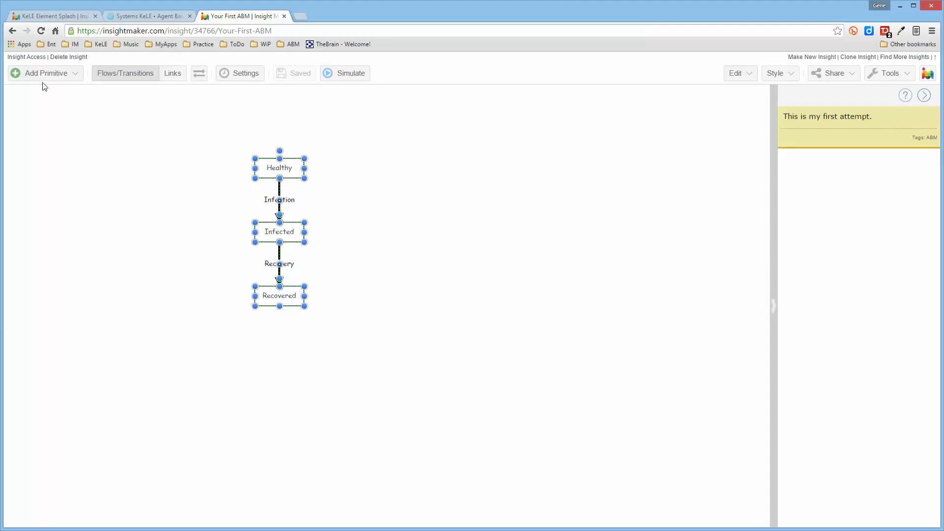
left_click(56, 75)
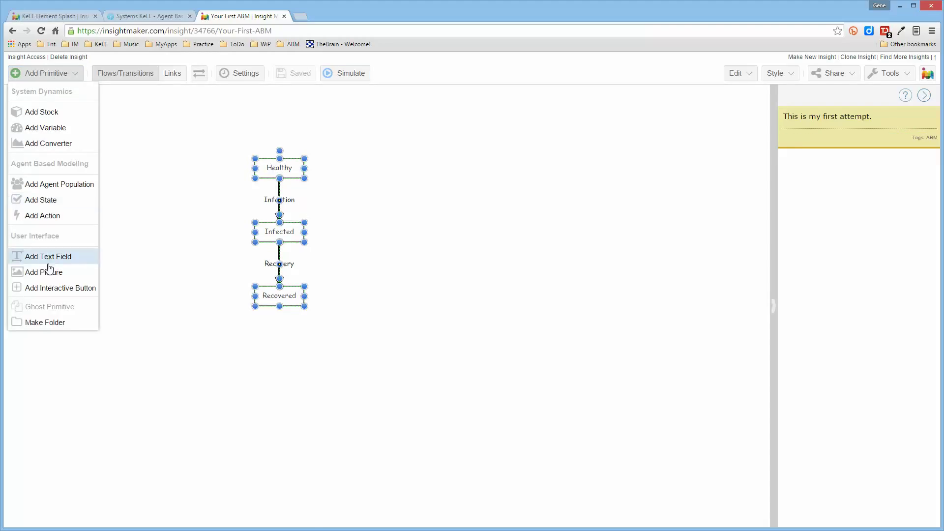
left_click(42, 324)
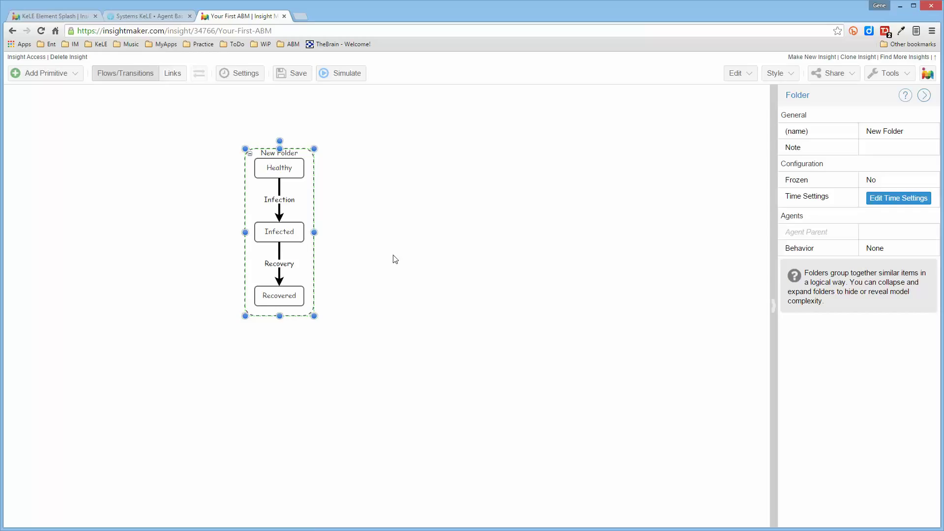
key("ctrl+s")
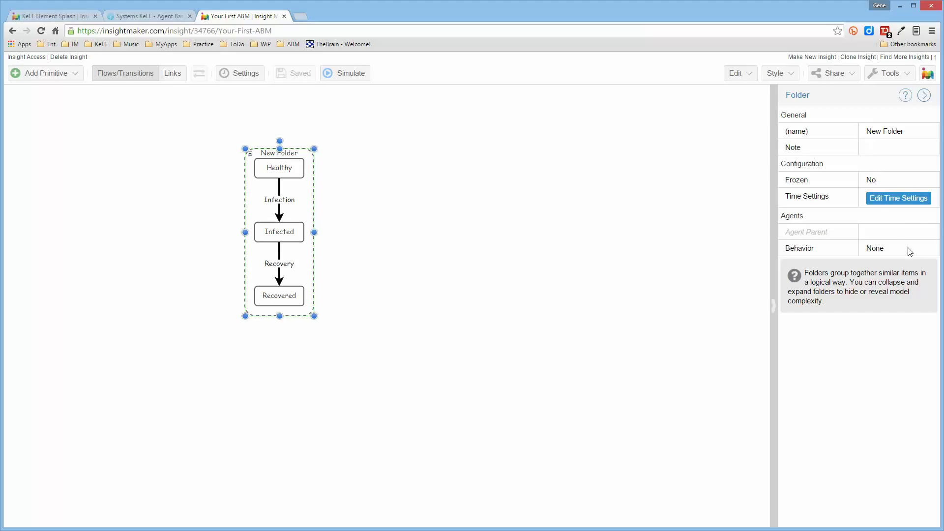
Set the folder's Behavior to Agent and rename it Person
left_click(925, 249)
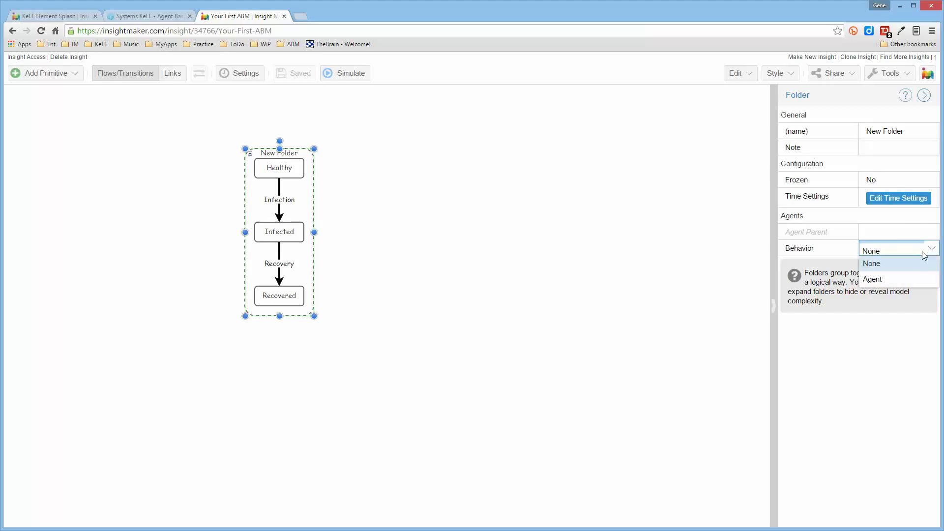
left_click(904, 284)
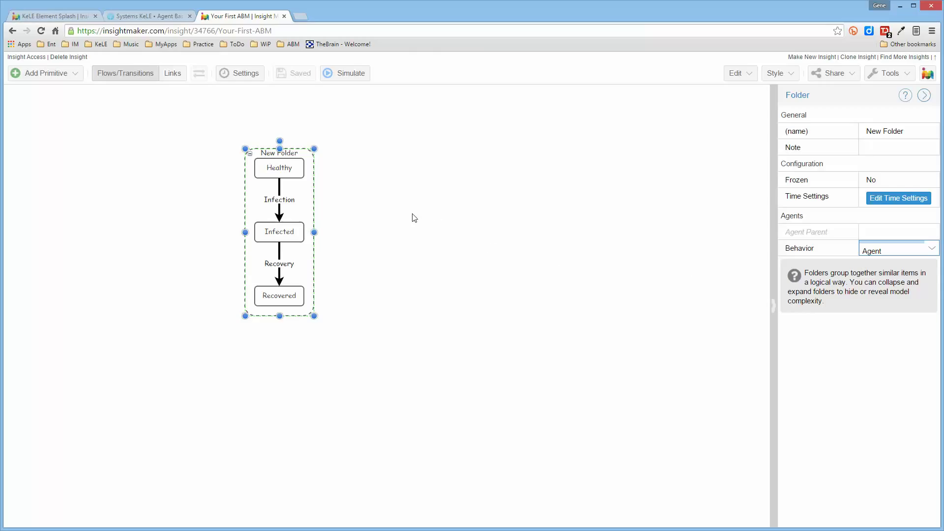
double_click(287, 152)
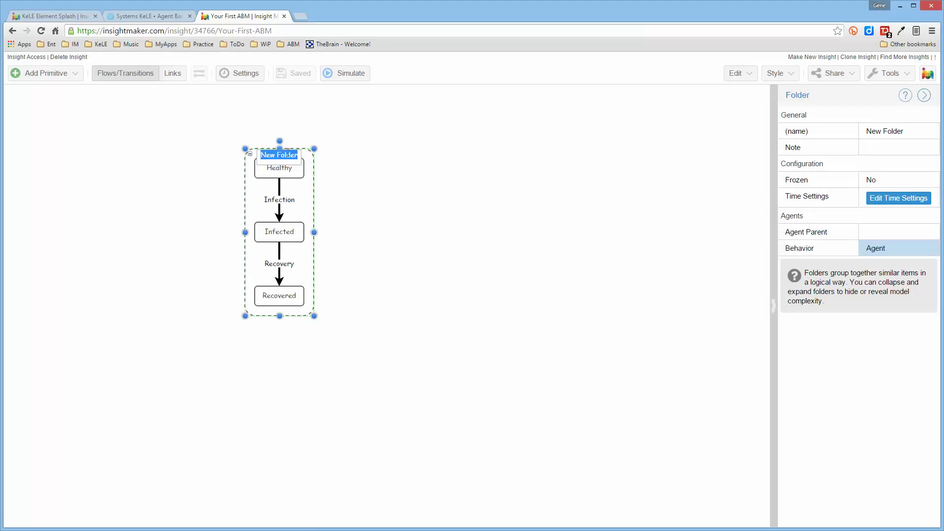
type("Person")
left_click(403, 164)
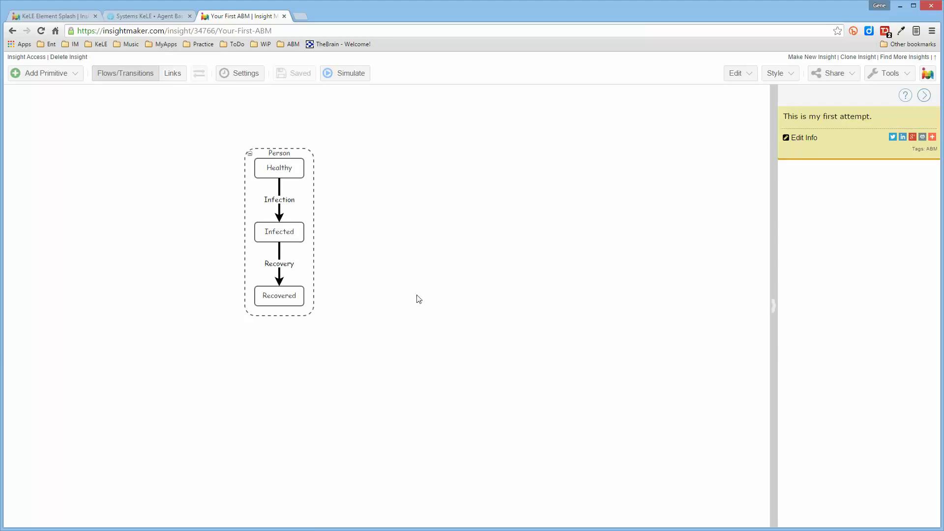
Create a new agent population named Population on the canvas
right_click(115, 129)
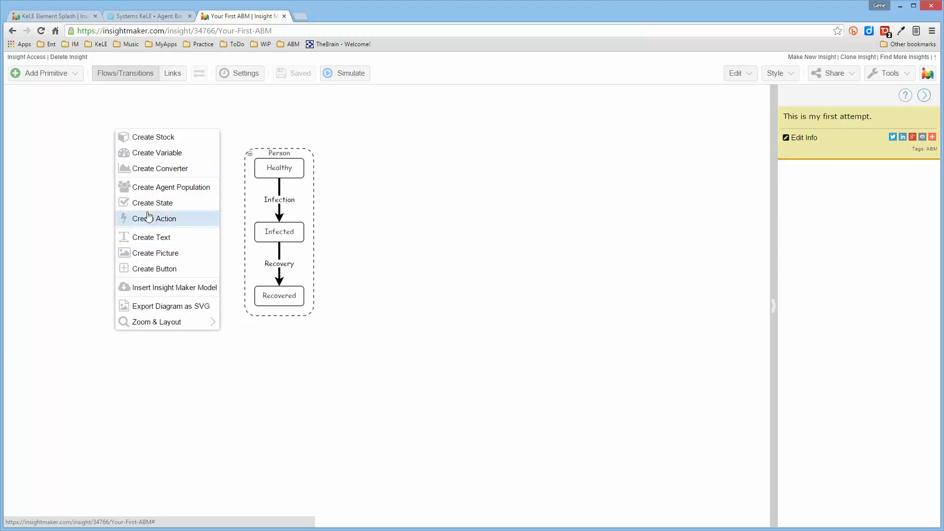
left_click(160, 187)
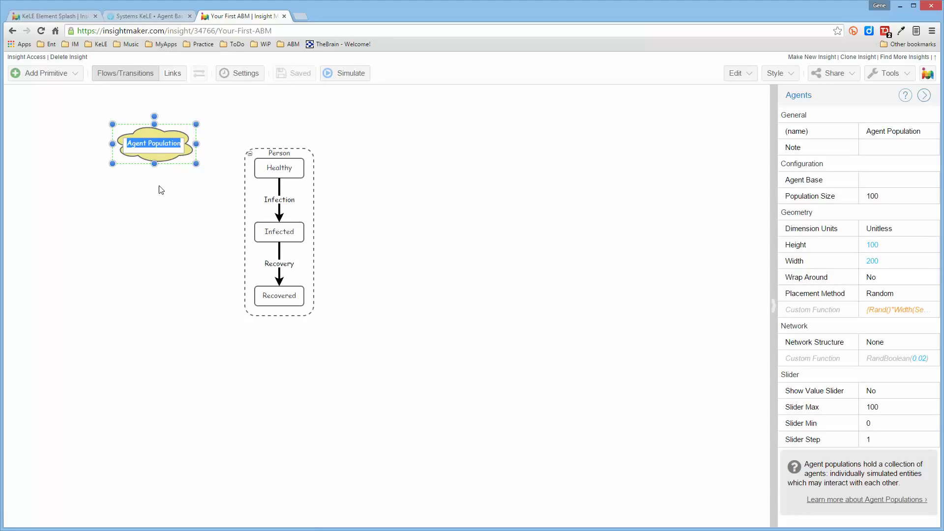
type("Population")
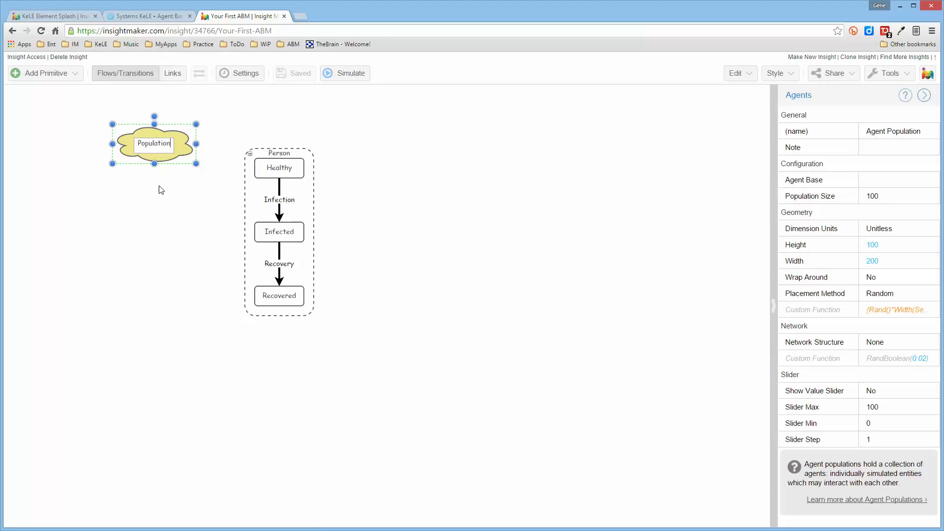
left_click(161, 189)
left_click(163, 153)
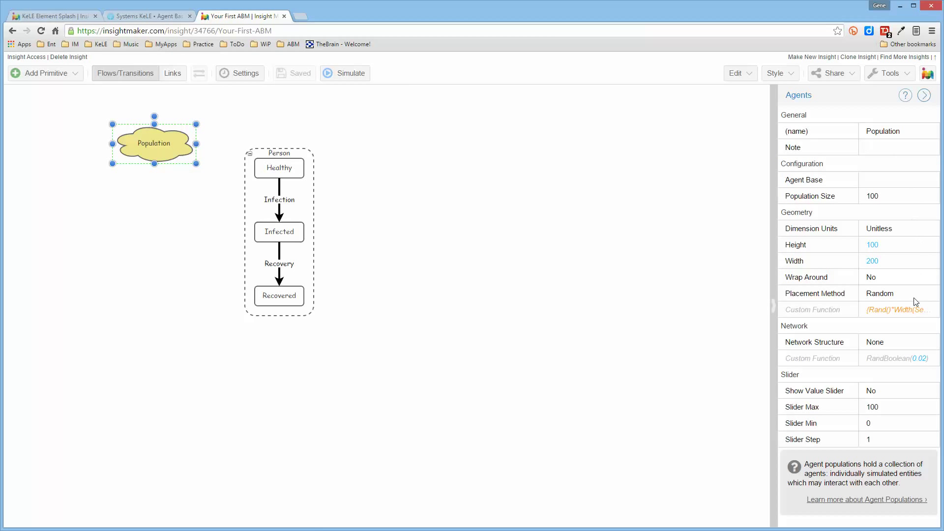
double_click(154, 145)
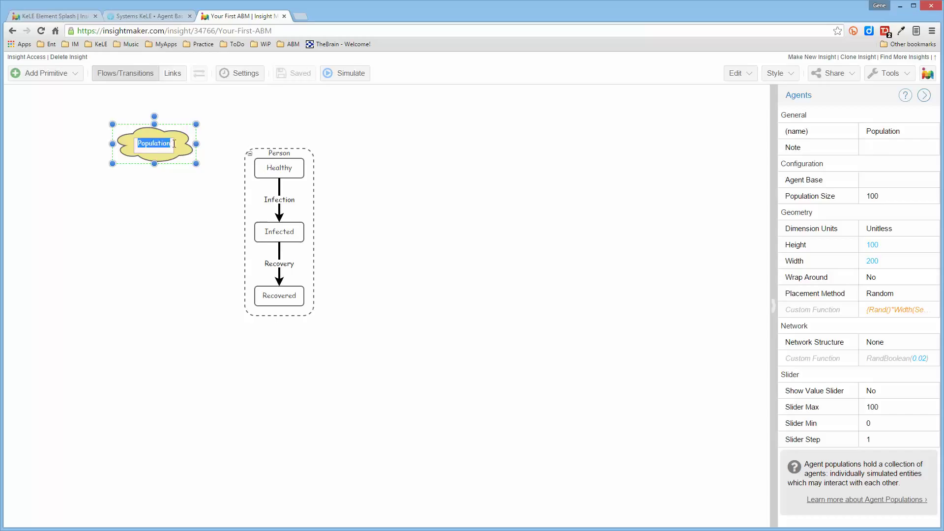
key("Return")
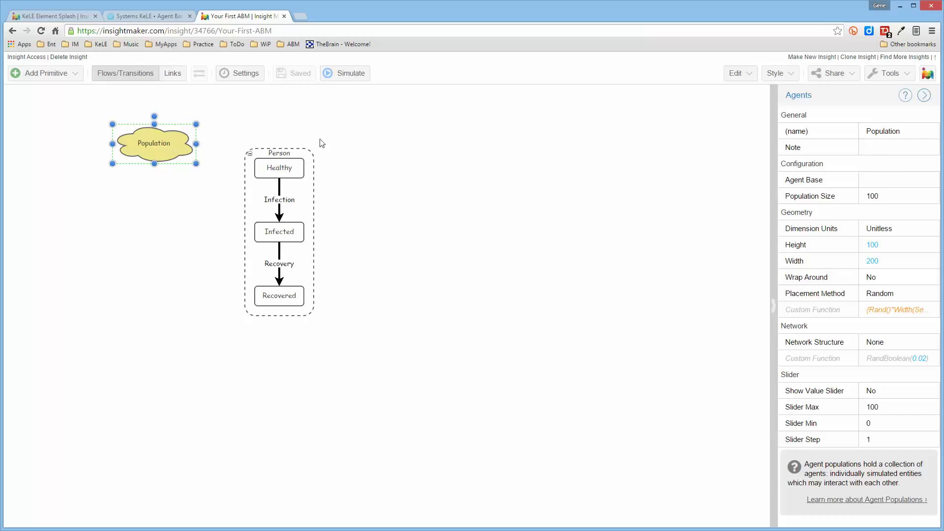
Set the Population's Agent Base to the Person agent
left_click(899, 184)
left_click(932, 180)
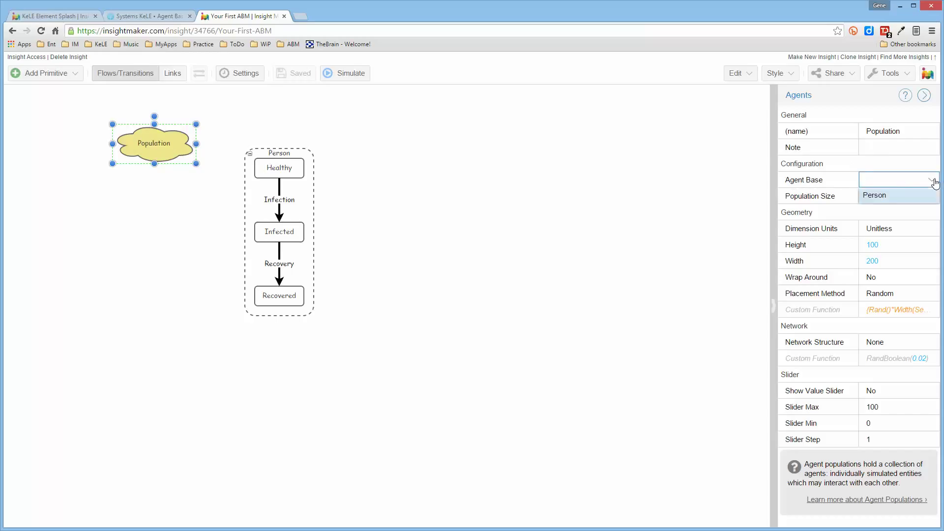
left_click(906, 196)
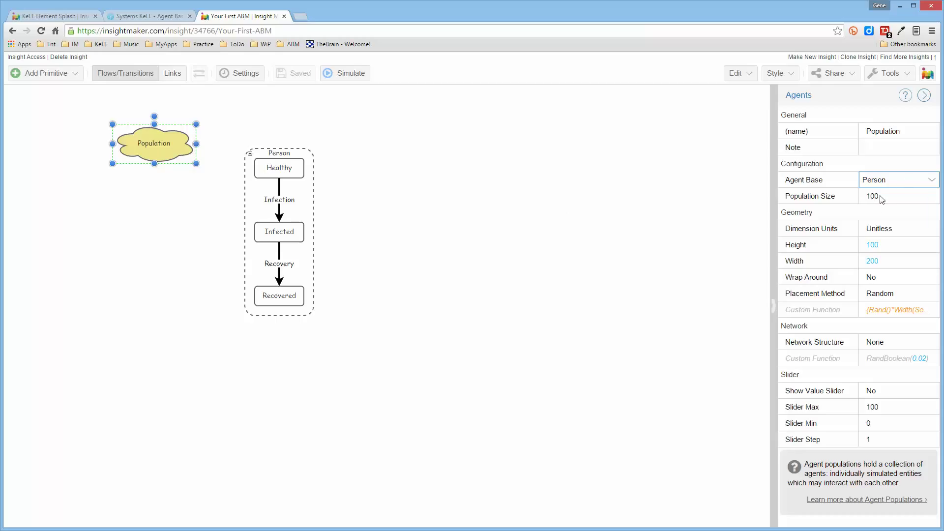
left_click(425, 216)
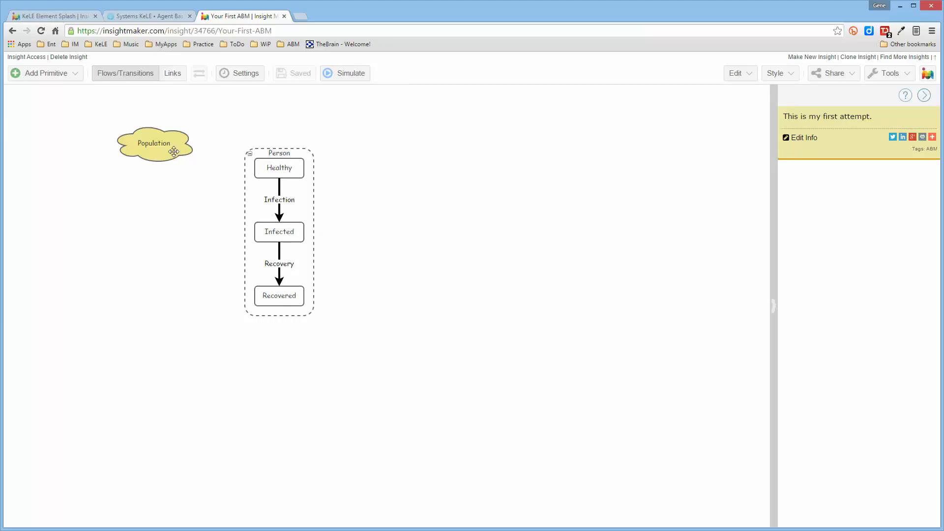
left_click(351, 77)
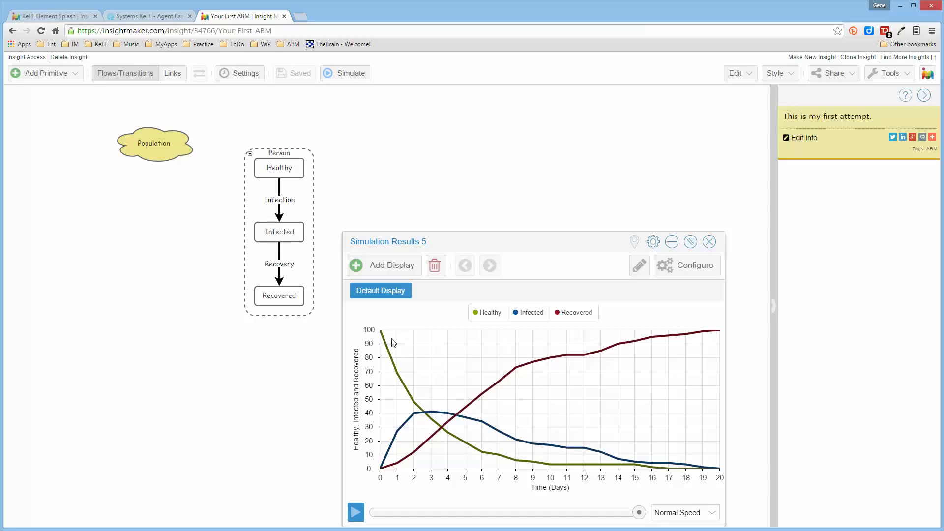
mouse_move(382, 333)
mouse_move(420, 409)
mouse_move(719, 337)
left_click(710, 242)
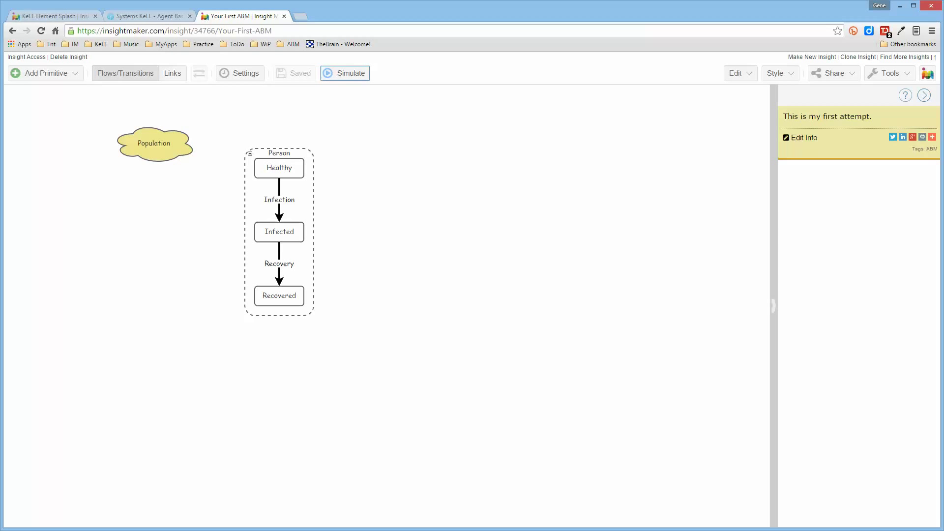
Add a Percent Infected variable and draw a link from Population to it
right_click(157, 204)
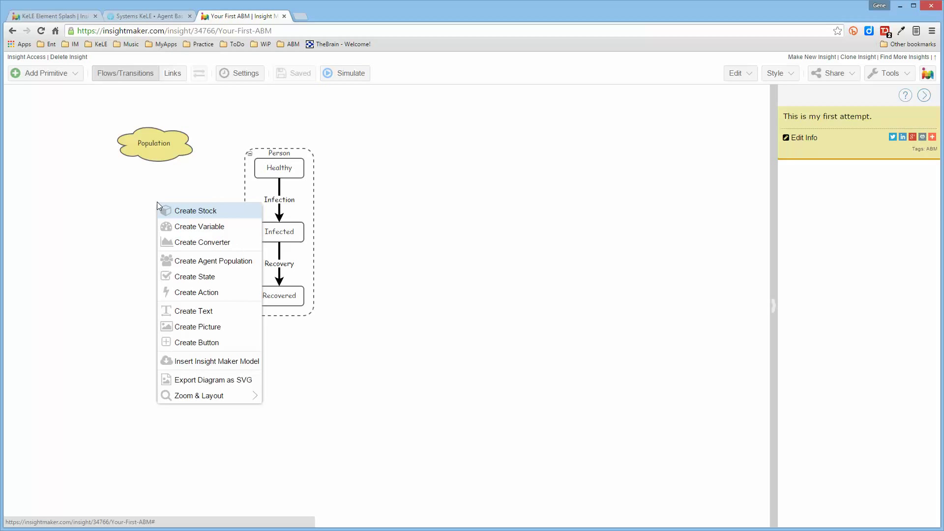
left_click(180, 226)
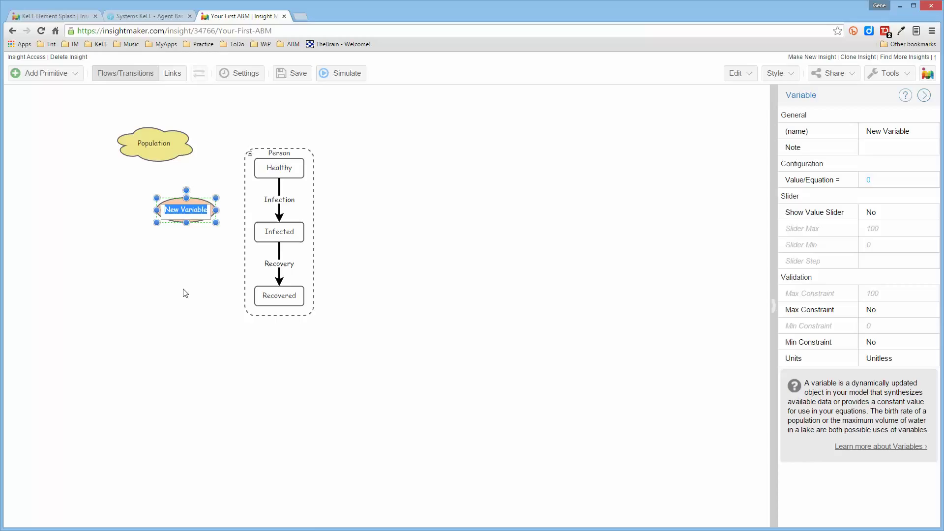
type("Per")
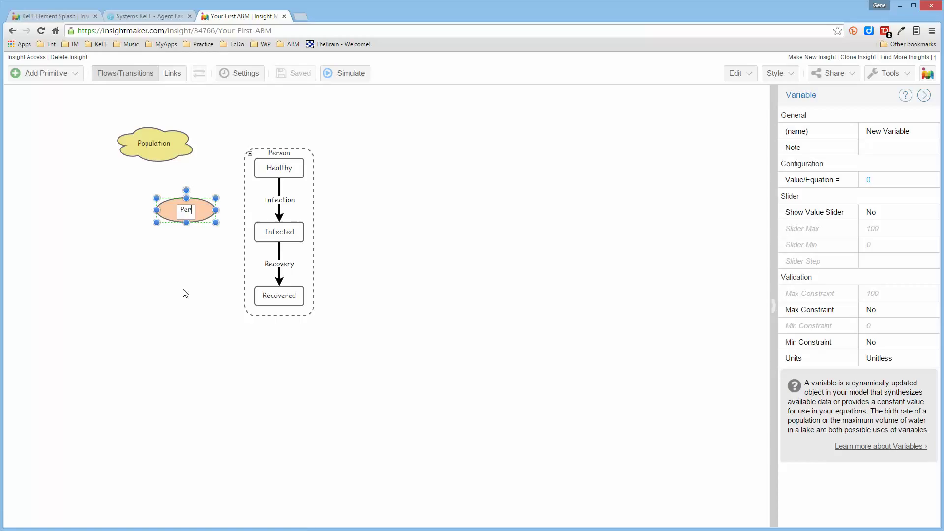
type("cent Infected")
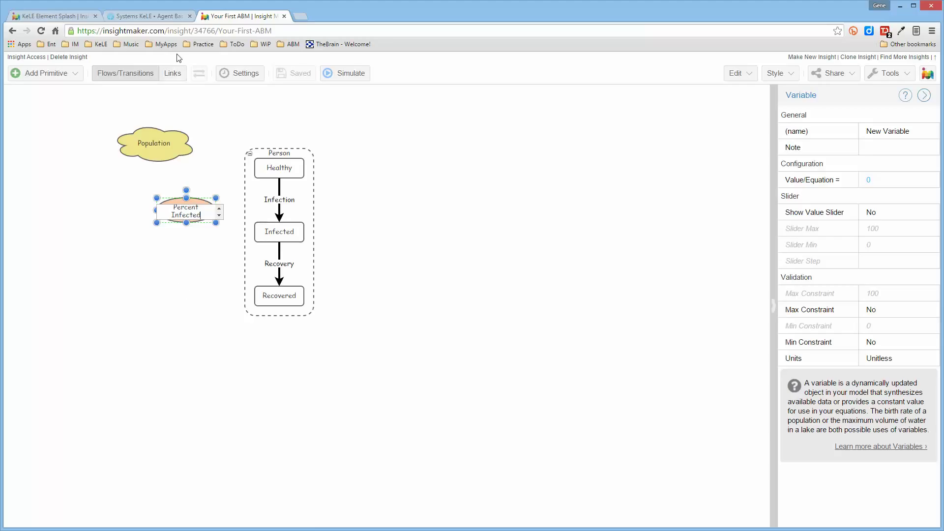
left_click(172, 73)
left_click_drag(154, 143, 279, 199)
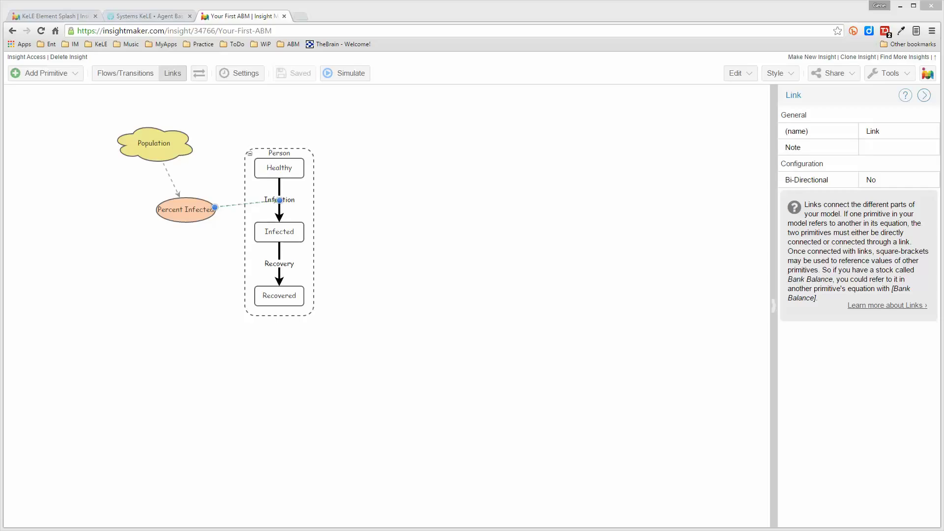
Give Percent Infected the equation Count(FindState([Population],[Infected]))/PopulationSize([Population]) and save
double_click(161, 207)
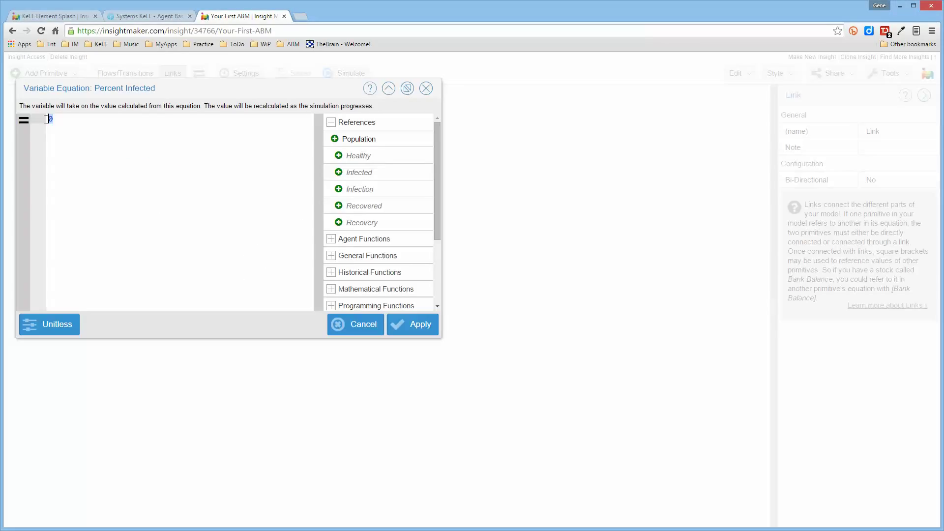
type("Count(FindState([Population], [Infected] ))/PopulationSize([Population])")
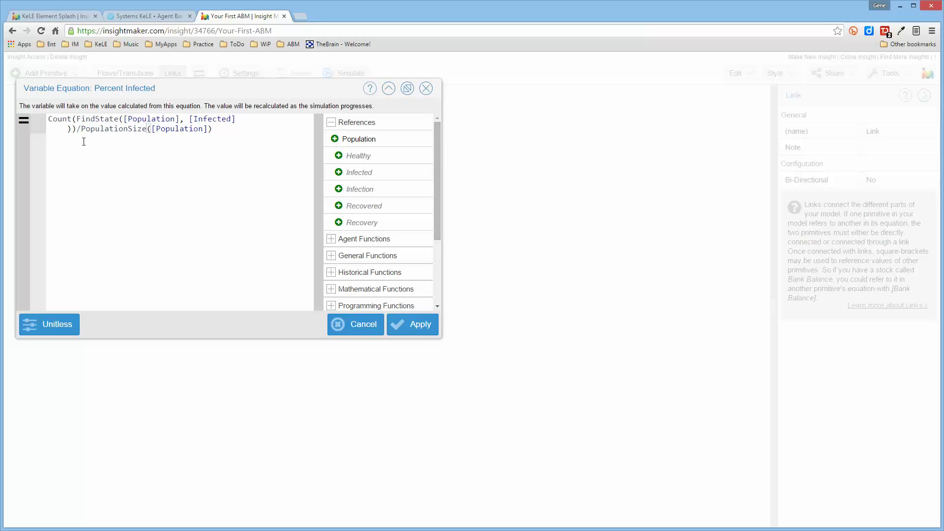
left_click(408, 329)
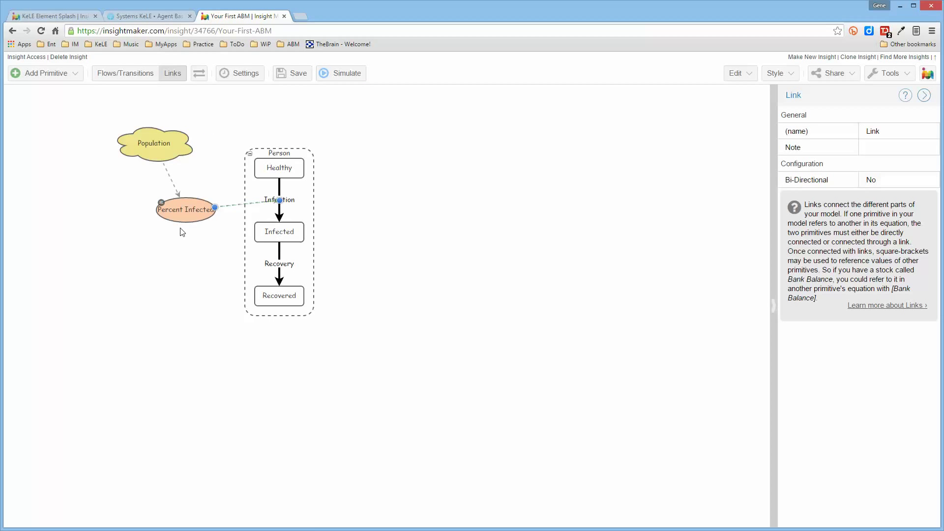
key("ctrl+s")
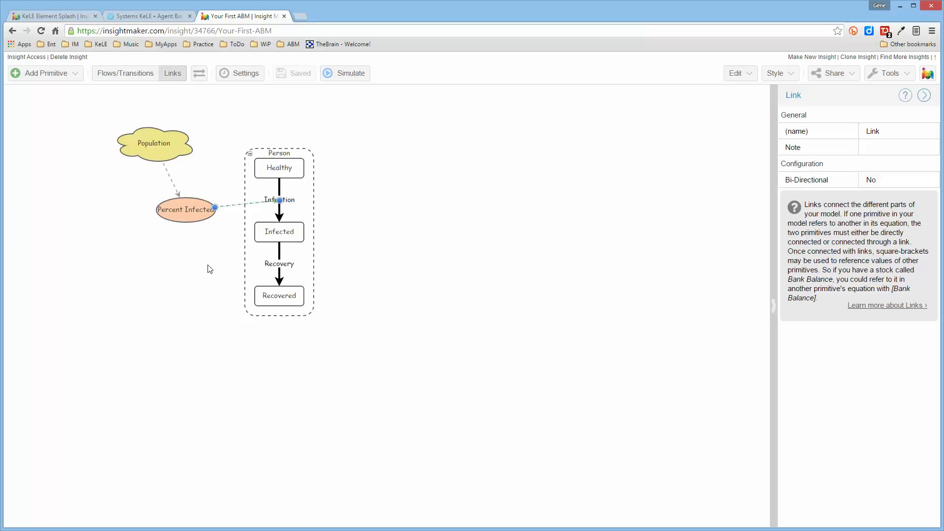
Replace the Infection transition's .3 probability with [Percent Infected]
left_click(278, 188)
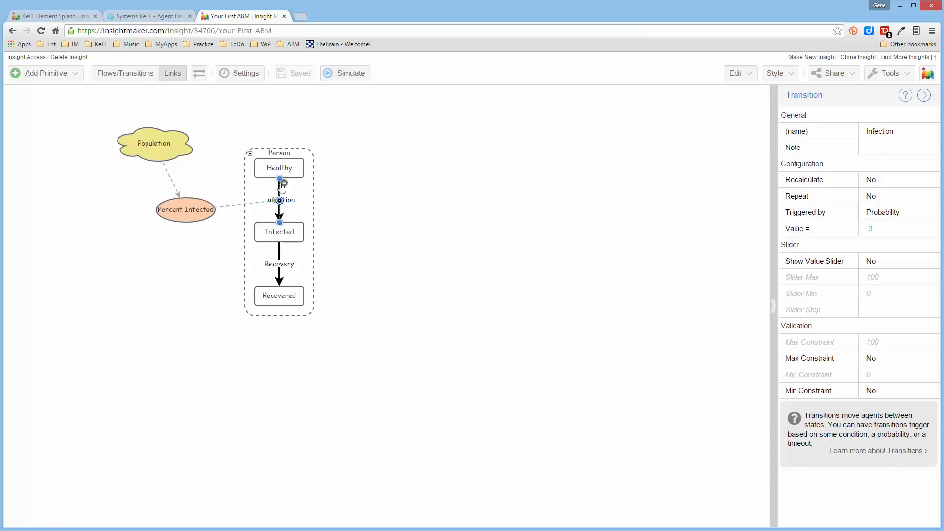
double_click(280, 185)
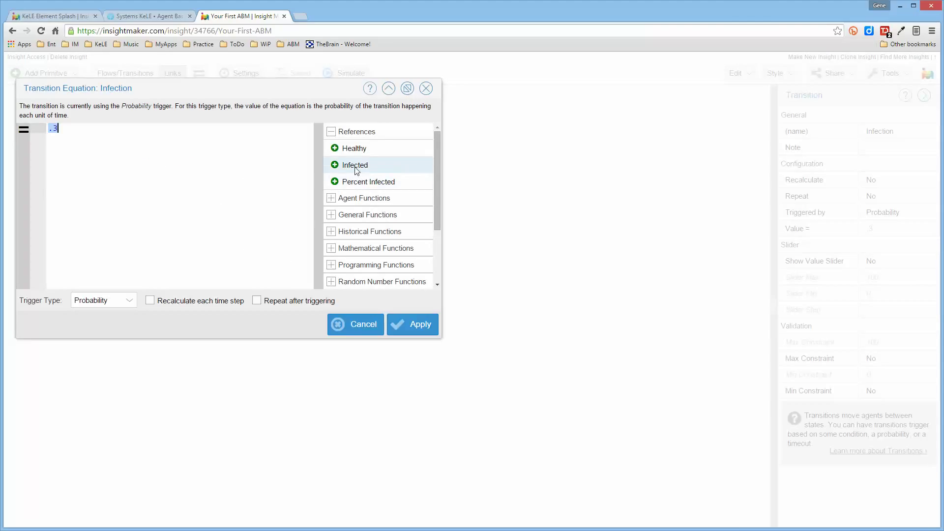
left_click(356, 182)
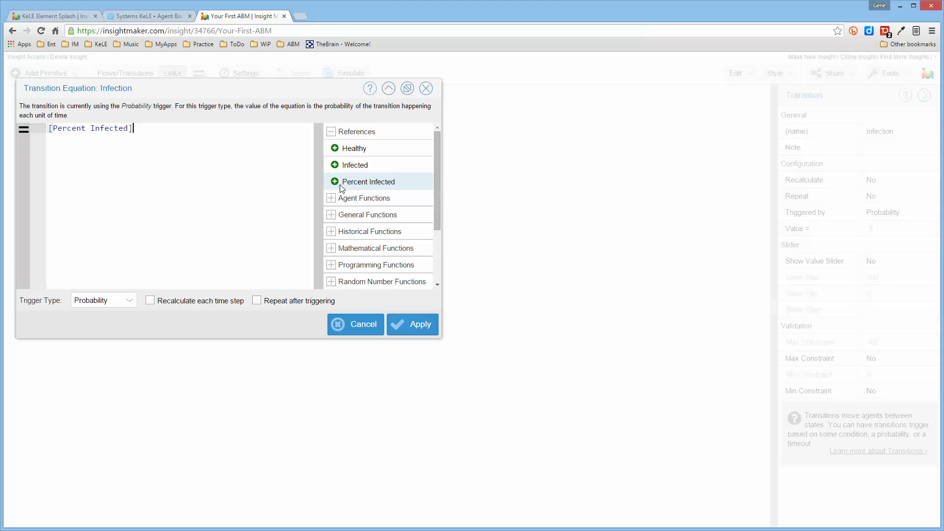
left_click(417, 325)
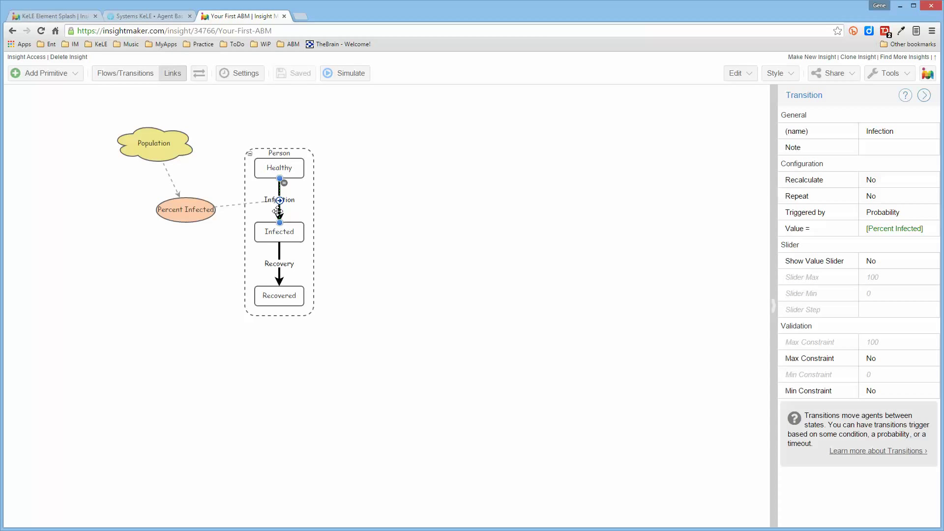
Turn on Recalculate each time step for the Infection probability
double_click(281, 186)
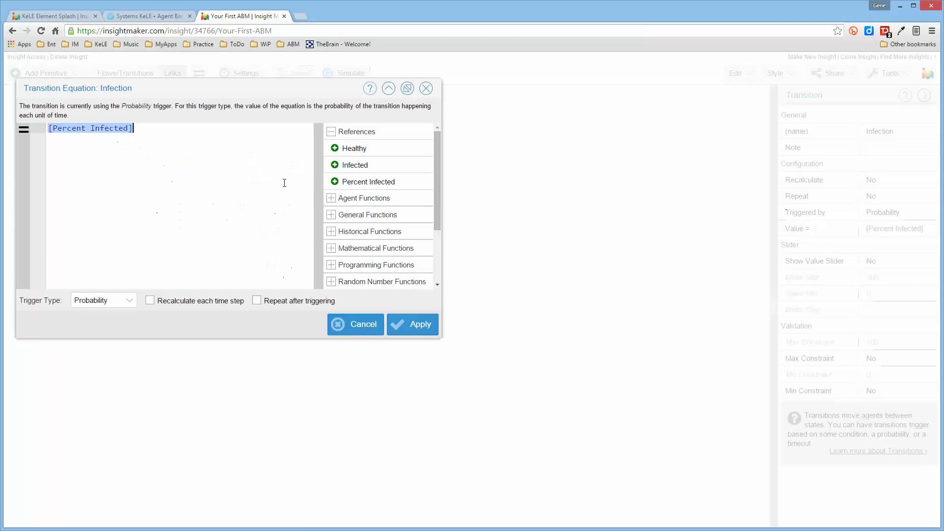
left_click(150, 300)
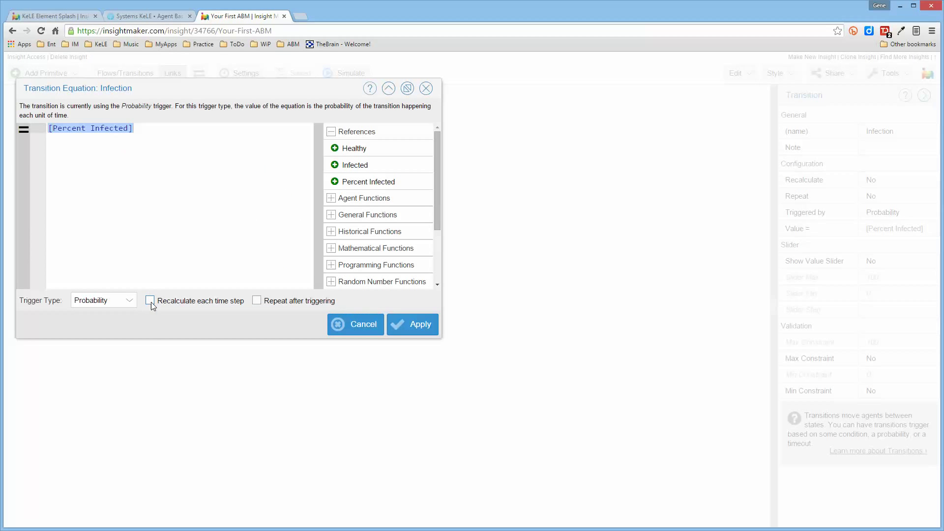
left_click(418, 327)
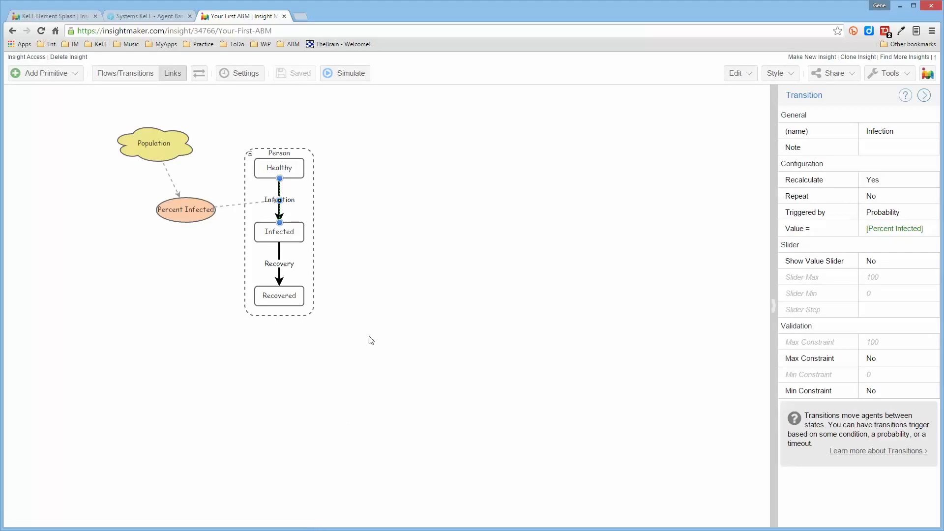
Run the simulation to chart Healthy, Infected, Recovered and Percent Infected over 20 days
left_click(354, 75)
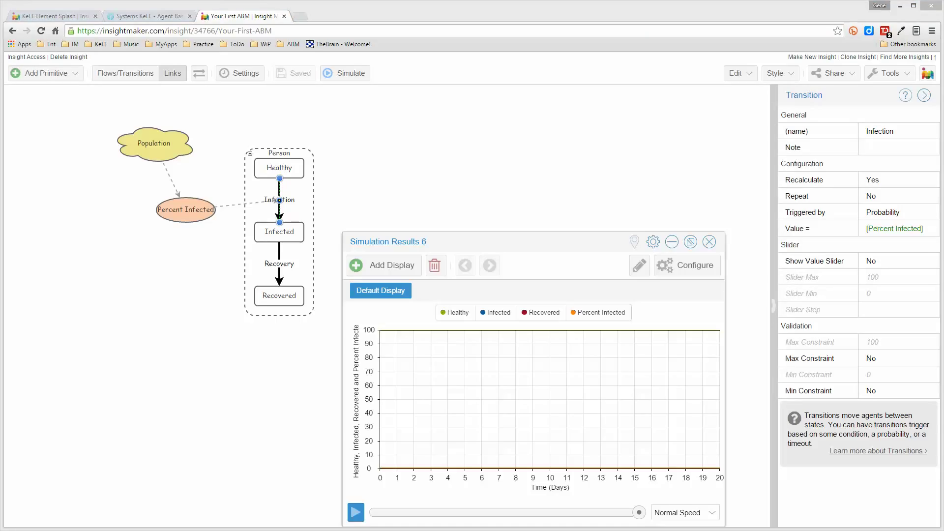
Set Healthy's Initial Active condition to Index(Self) == 1 and save
left_click(262, 165)
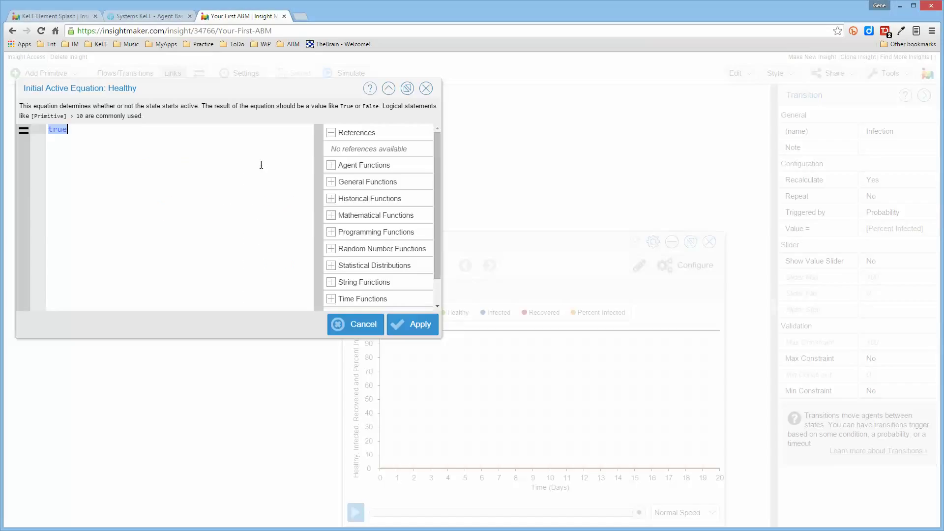
left_click_drag(67, 134, 44, 132)
type("Index(Self) == 1")
left_click(422, 329)
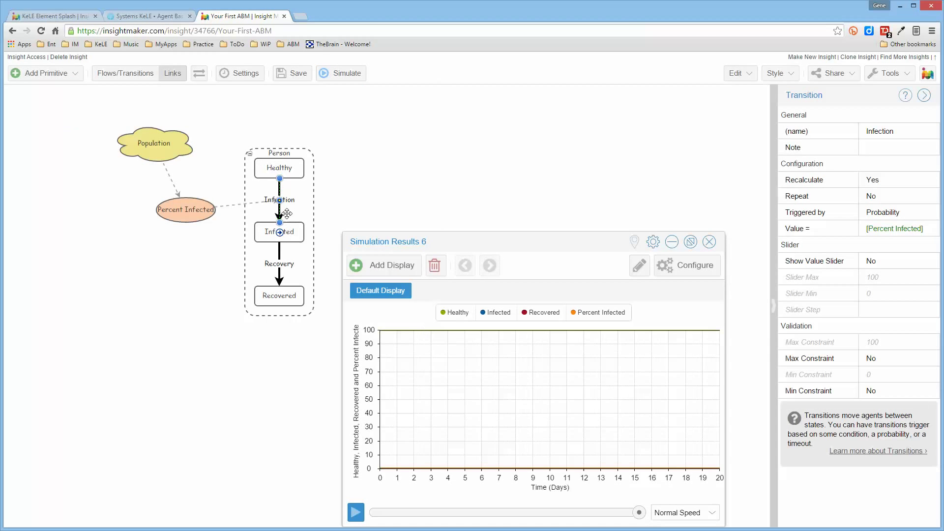
key("ctrl+s")
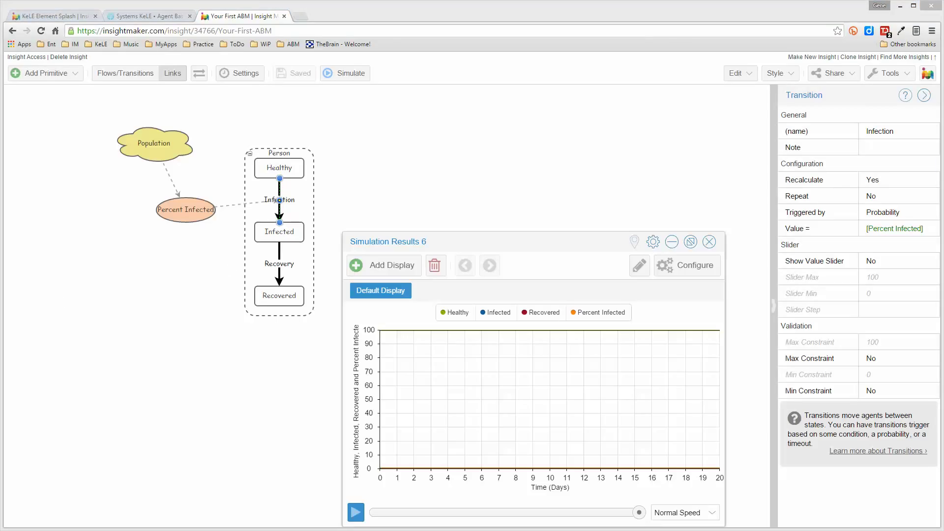
Set Infected's Initial Active condition to Index(Self) <> 1
left_click(260, 229)
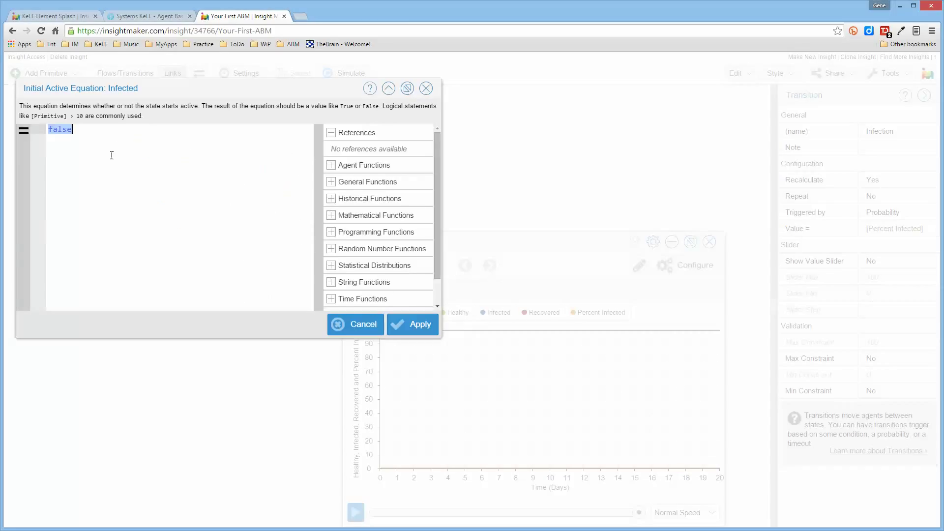
left_click(81, 130)
left_click_drag(78, 129, 45, 130)
type("Index(Self) <> 1")
left_click(407, 332)
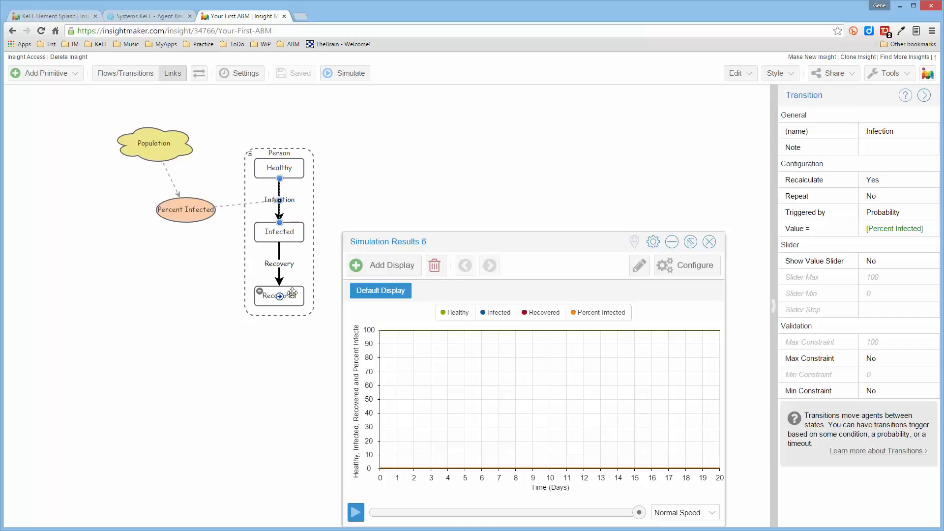
Begin editing Healthy's starting condition, then discard the change
left_click(259, 165)
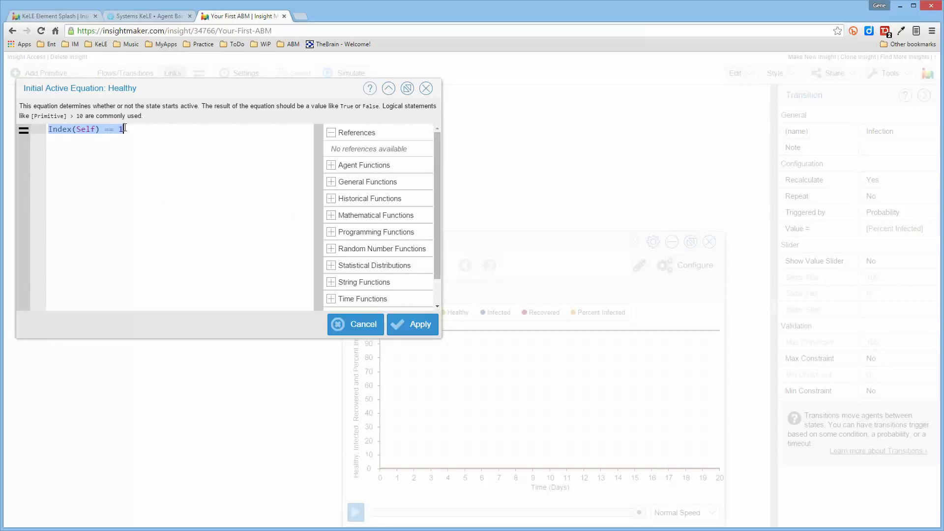
left_click_drag(129, 132, 42, 131)
key("BackSpace")
left_click(355, 325)
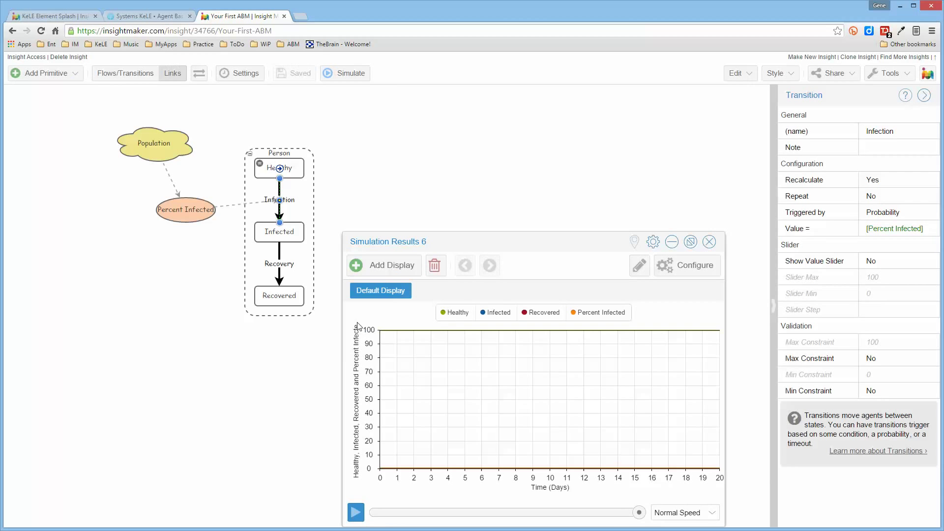
Make only agent 1 start in the Infected state
double_click(261, 231)
key("ctrl+c")
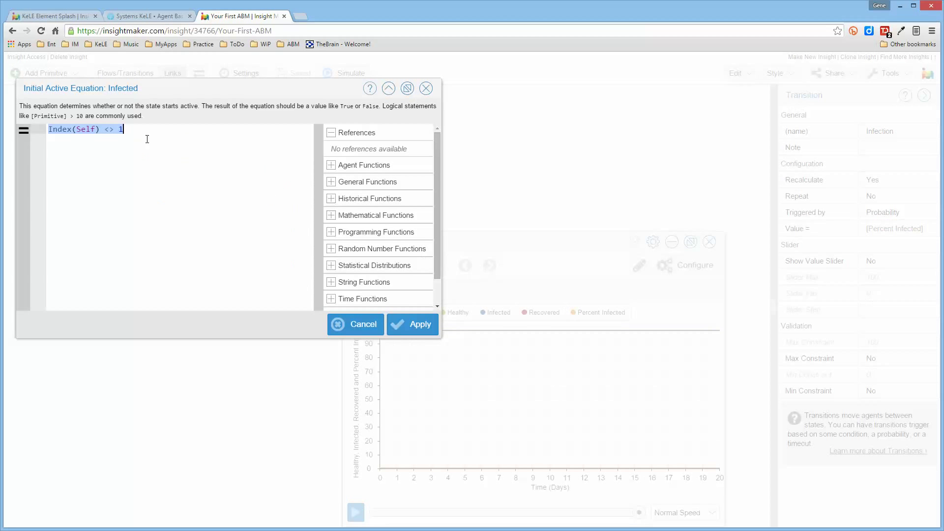
left_click_drag(139, 130, 28, 137)
type("Index(Self) == 1")
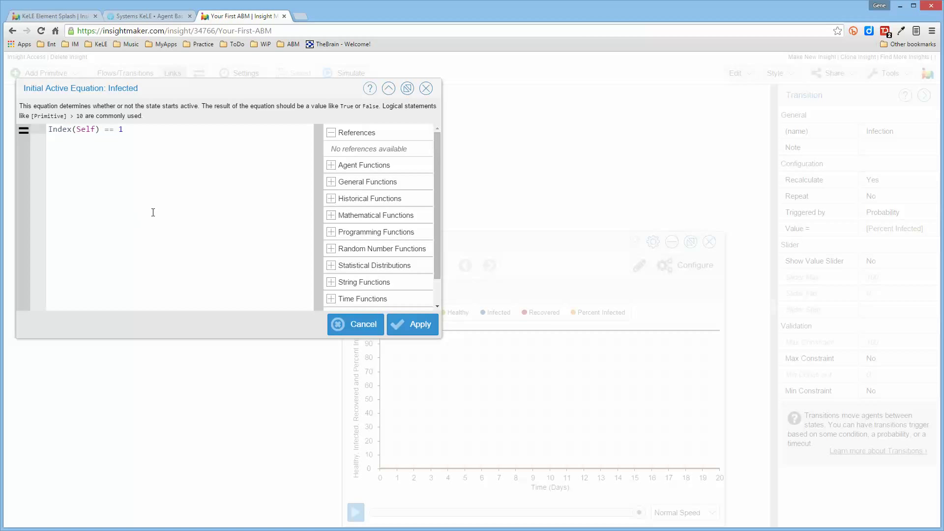
left_click(422, 326)
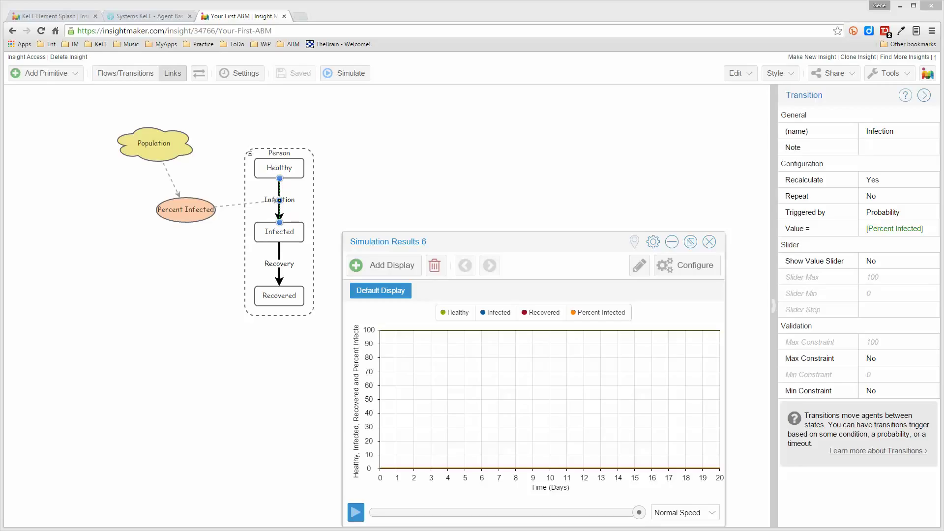
Set Healthy's starting condition to Index(Self) <> 1 so every other agent starts Healthy
double_click(262, 166)
left_click(132, 129)
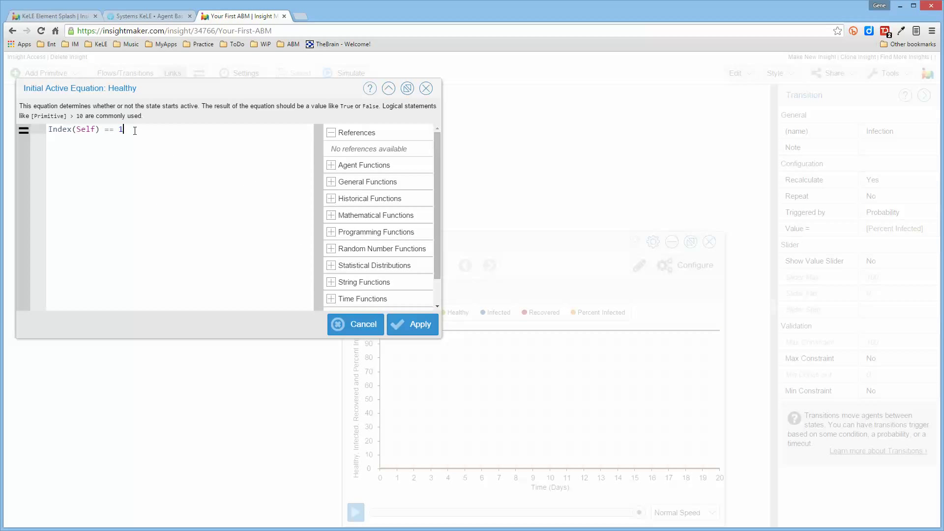
left_click_drag(132, 129, 46, 130)
key("ctrl+v")
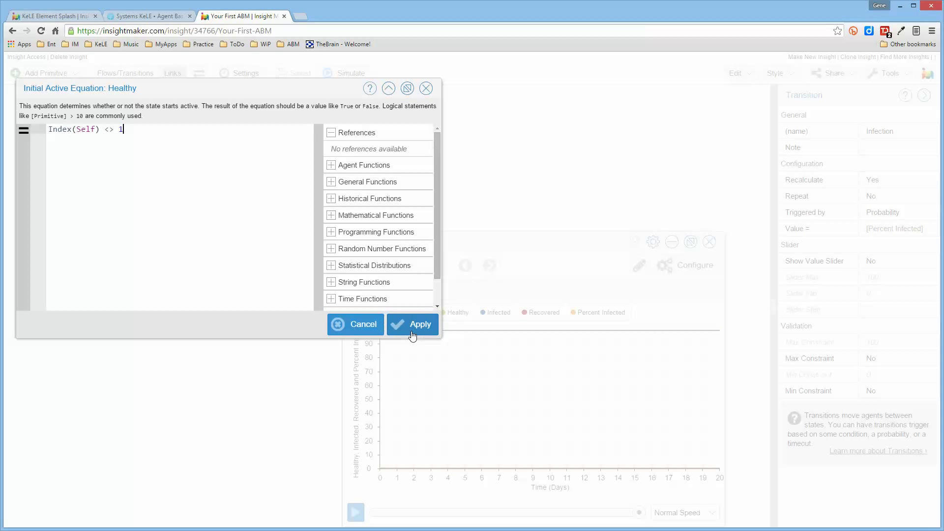
left_click(429, 333)
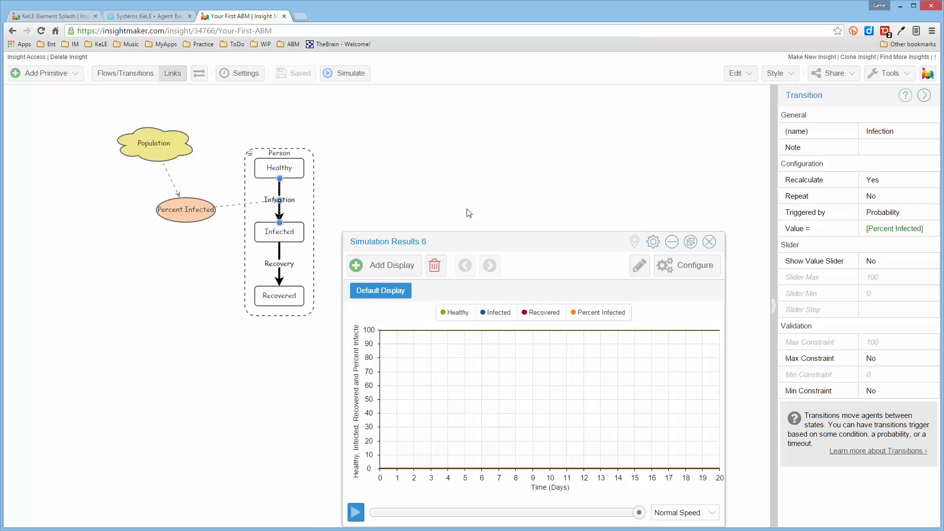
Close the old results and rerun the model, producing a full outbreak in Results 7
left_click(710, 242)
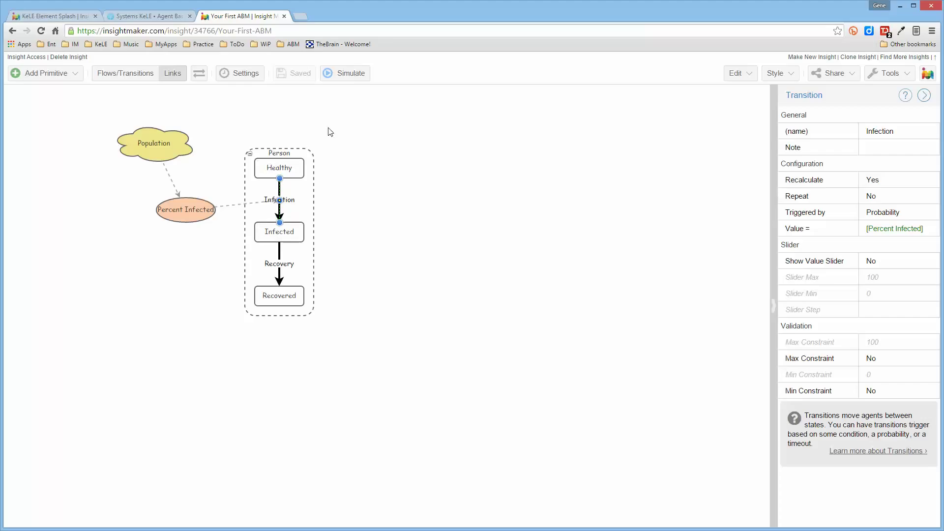
left_click(350, 76)
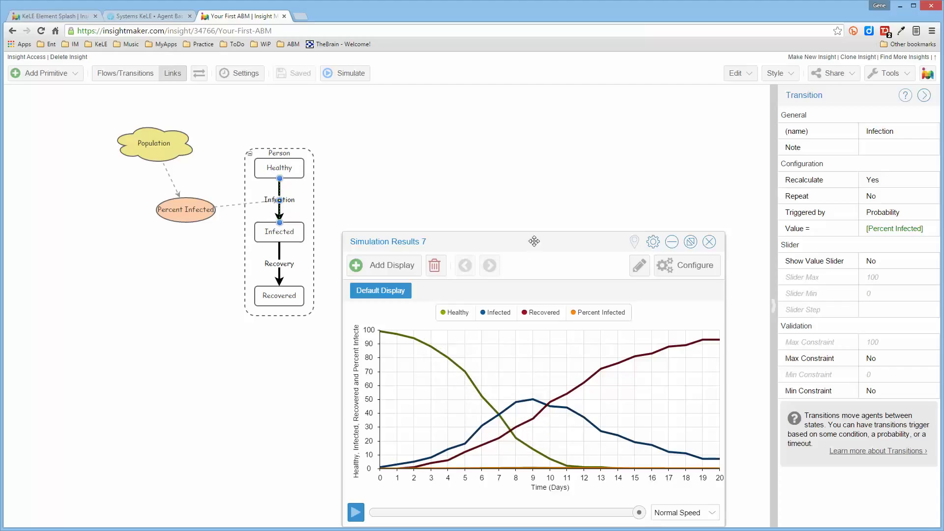
left_click_drag(535, 240, 537, 209)
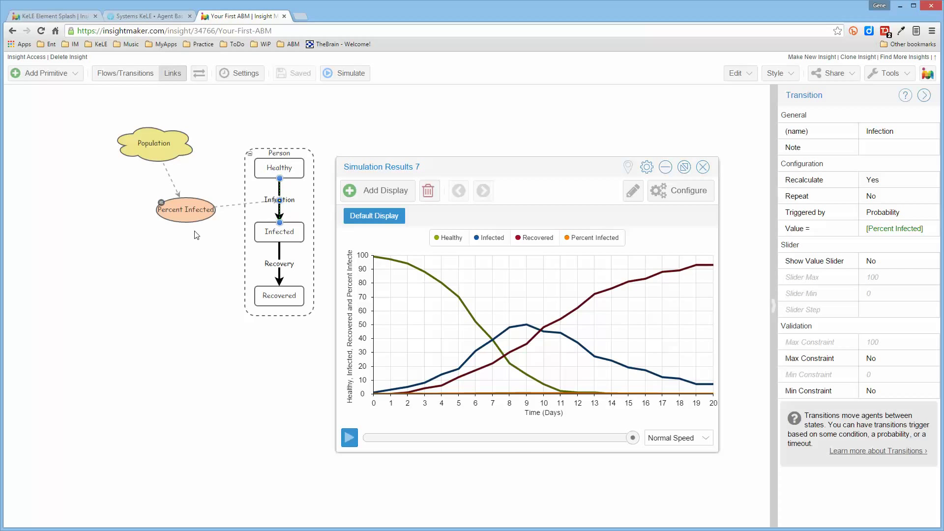
Run two more simulations where infection barely spreads, then close Results 9 and 8
mouse_move(478, 331)
left_click(350, 74)
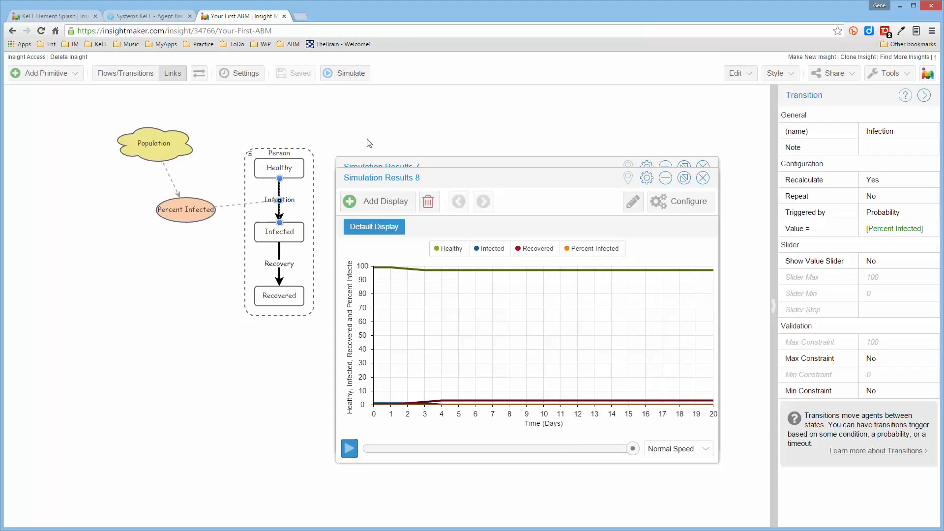
left_click(348, 75)
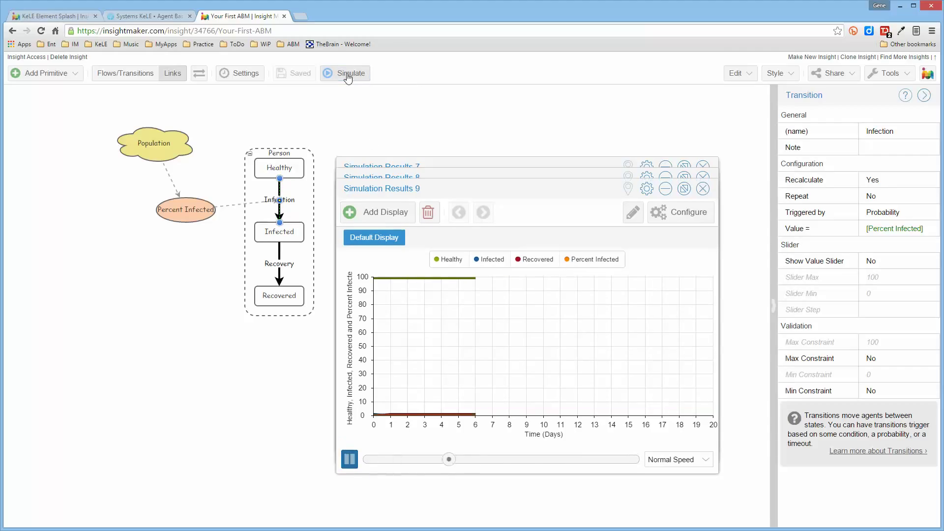
left_click(703, 188)
left_click(704, 178)
Close Simulation Results 7 and review the Healthy and Infection equations without changing them
left_click(705, 170)
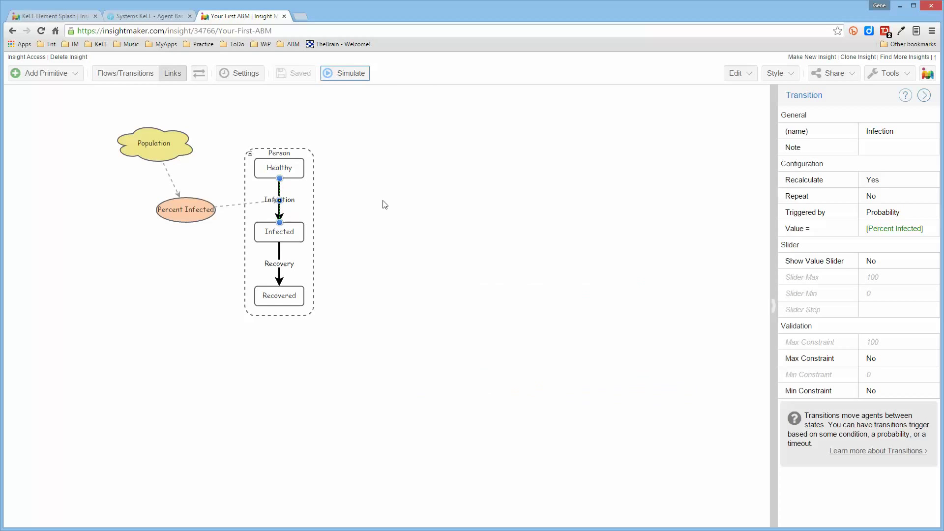
left_click(259, 165)
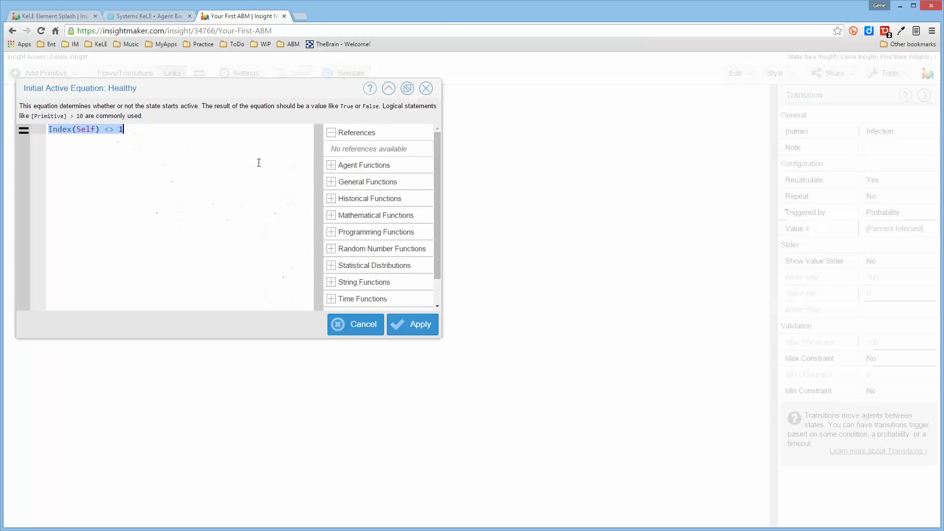
left_click(364, 325)
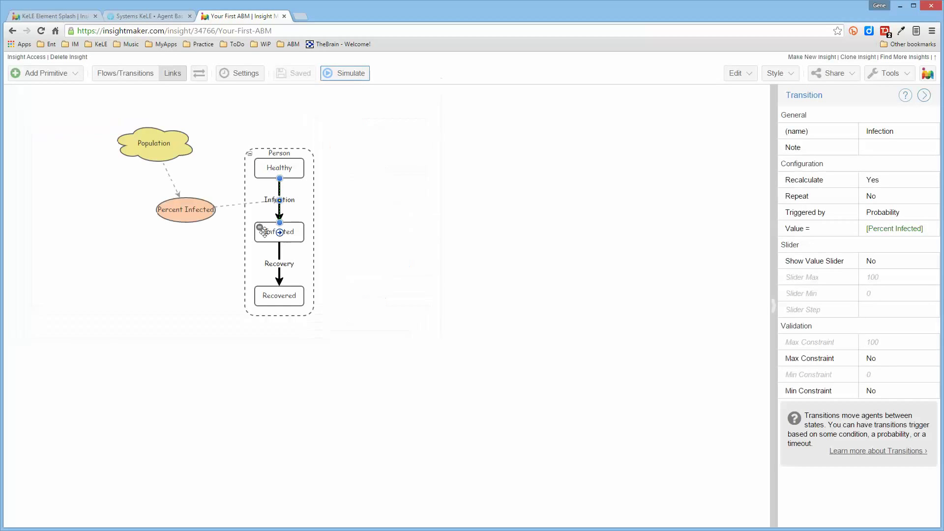
left_click(260, 165)
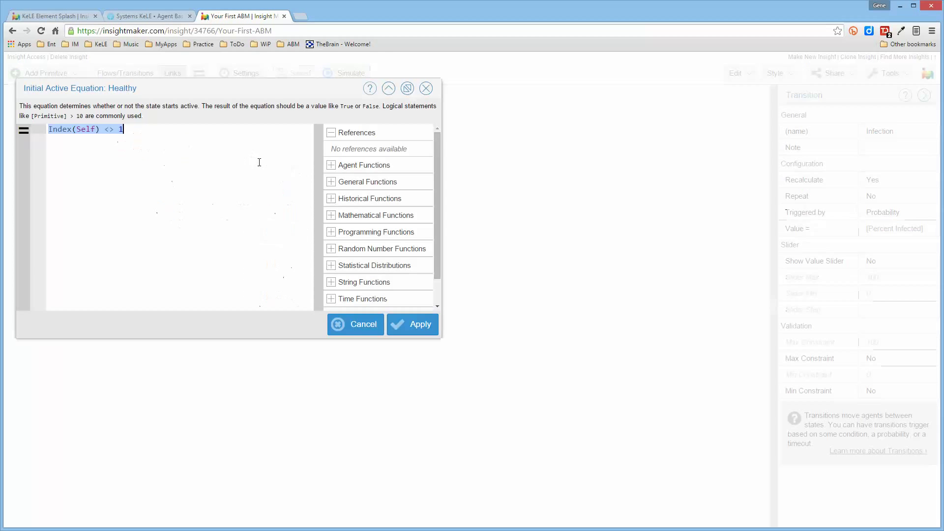
left_click(364, 325)
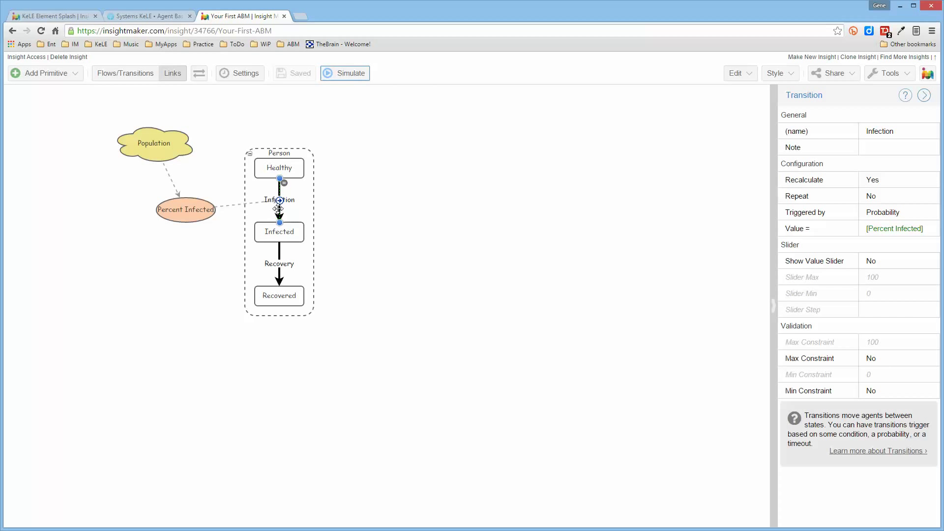
left_click(284, 184)
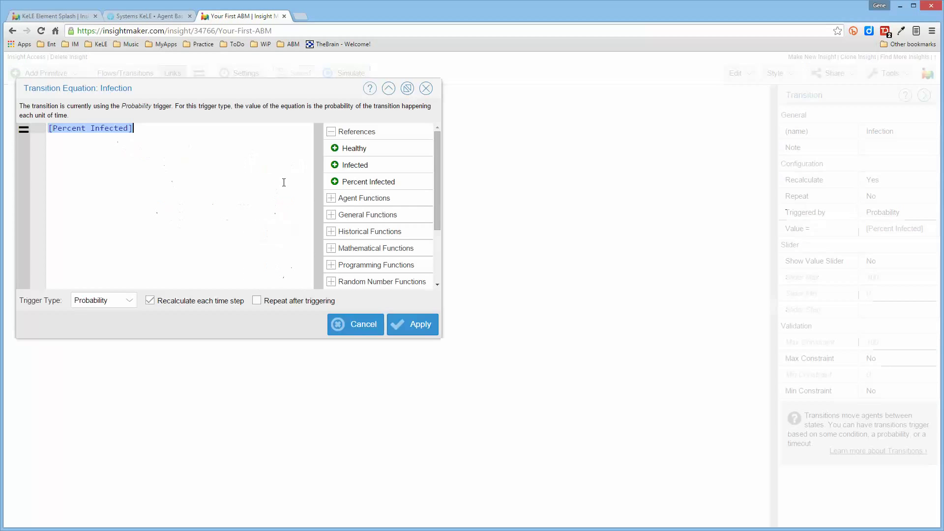
left_click(417, 327)
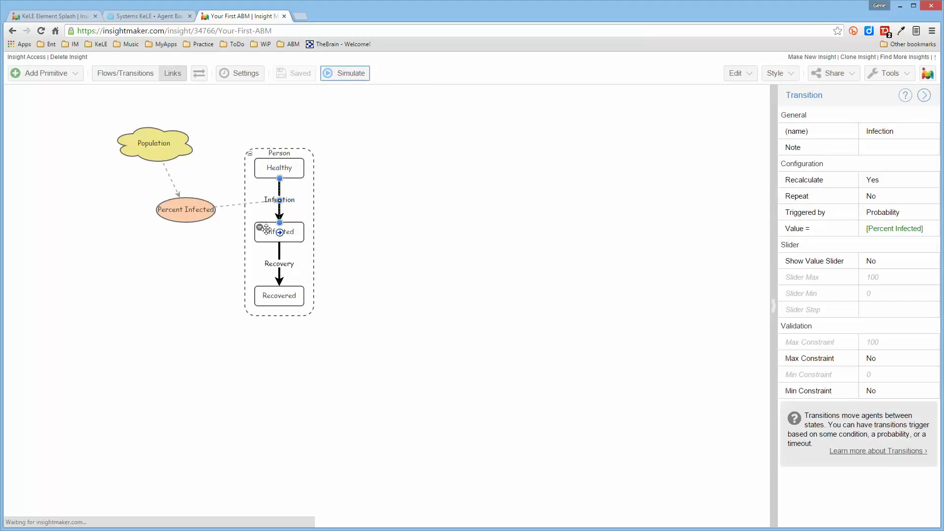
Set the Recovery transition to recalculate each time step and apply it
left_click(284, 248)
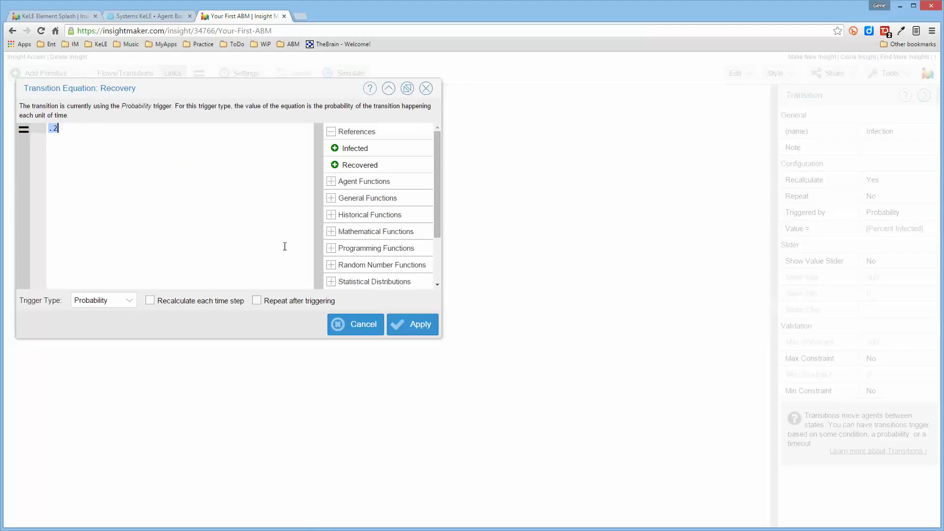
left_click(150, 301)
left_click(418, 325)
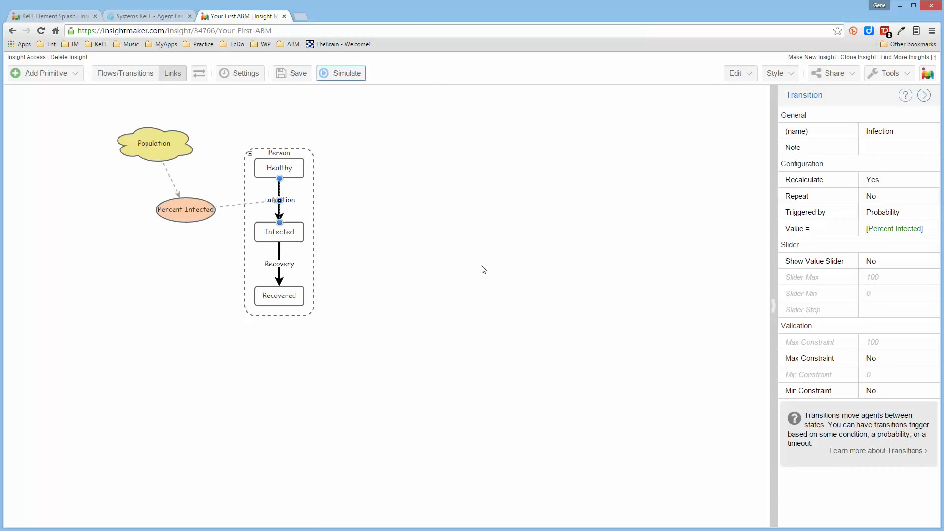
Run the updated model, close Results 10, then select Population and run it again
left_click(350, 73)
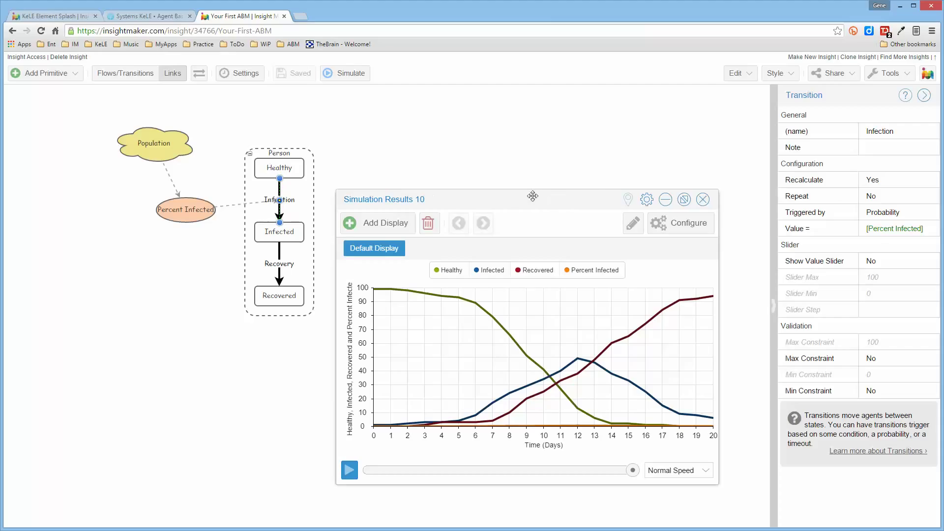
left_click(704, 200)
left_click(169, 150)
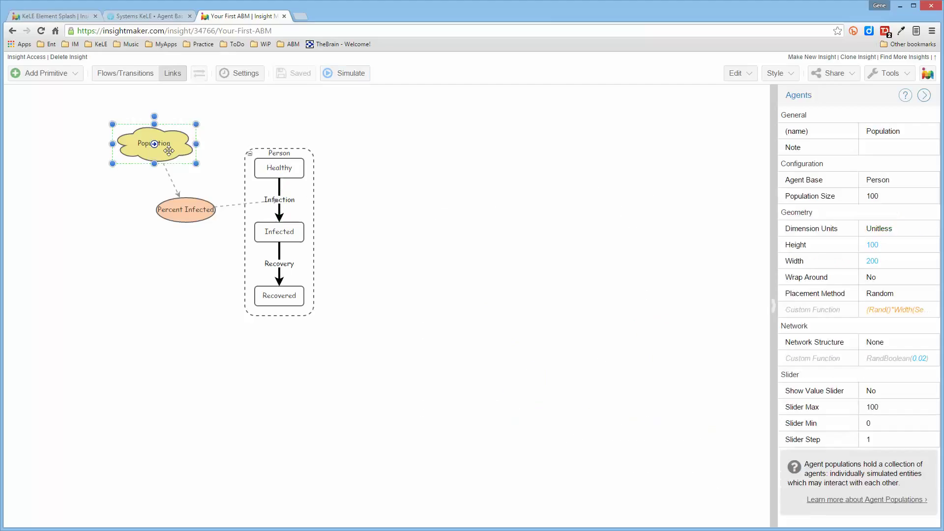
left_click(344, 72)
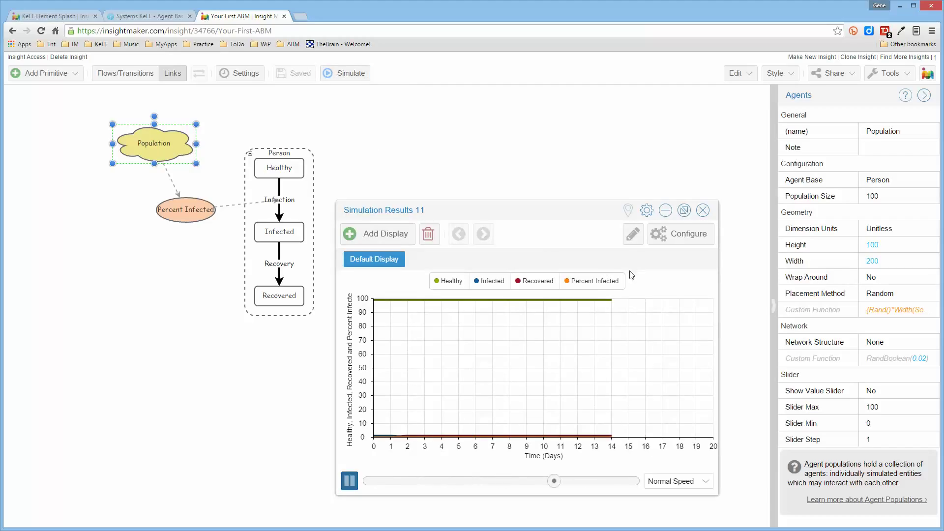
left_click_drag(574, 207, 569, 189)
Close Results 11, confirm Recovery's equation unchanged, and rerun the model to produce Results 12
left_click(698, 191)
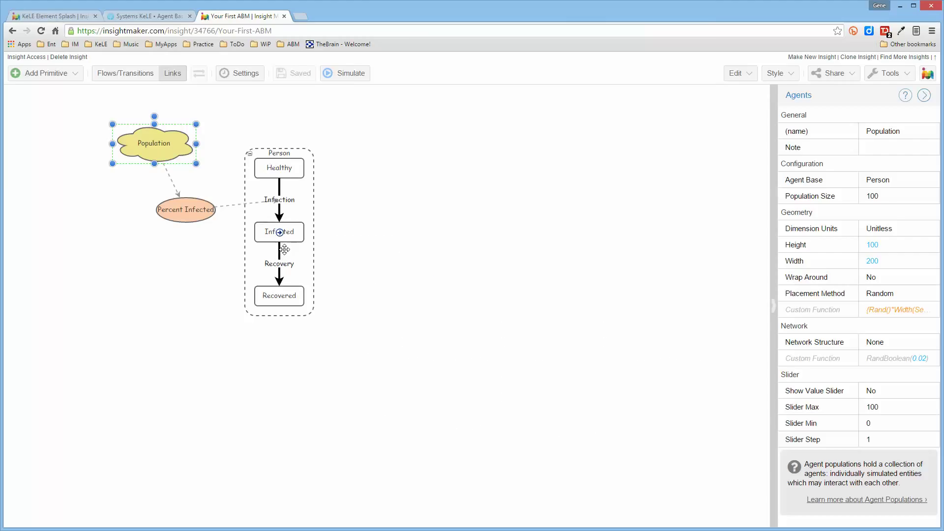
left_click(280, 252)
double_click(284, 252)
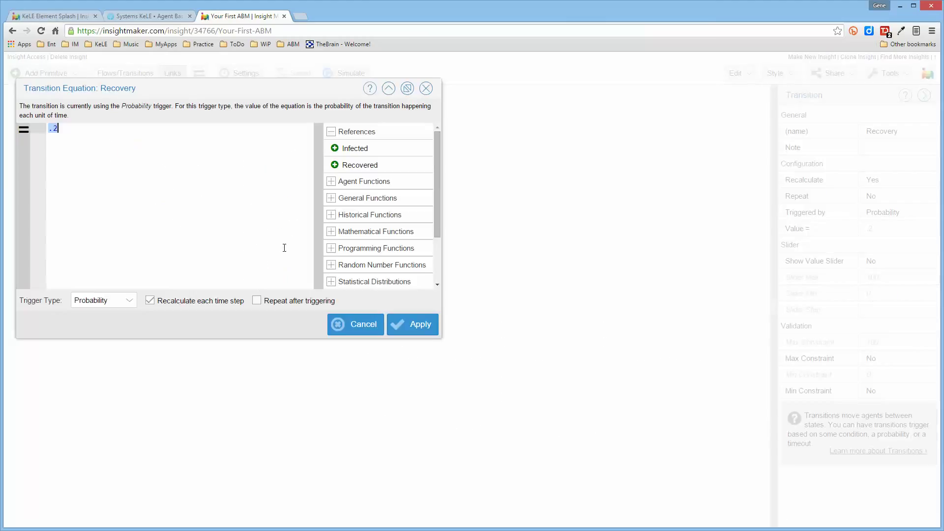
left_click(401, 326)
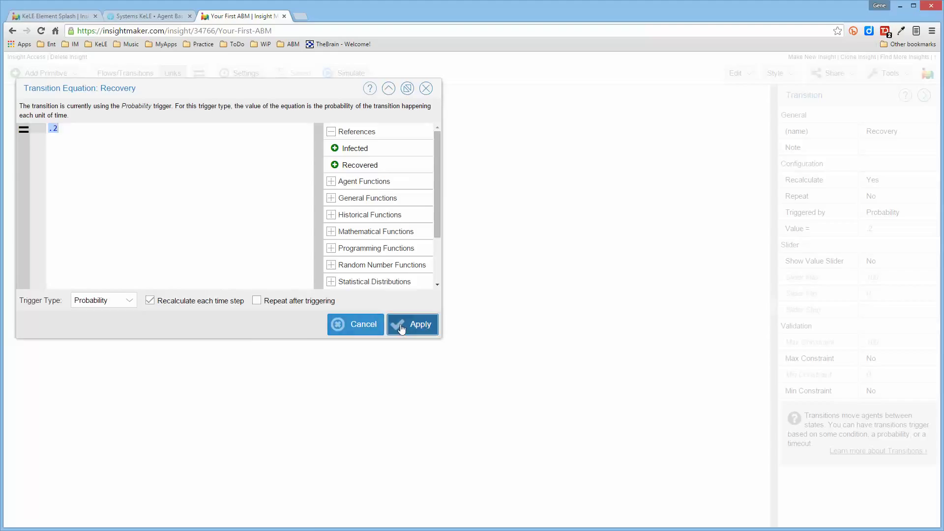
left_click(347, 74)
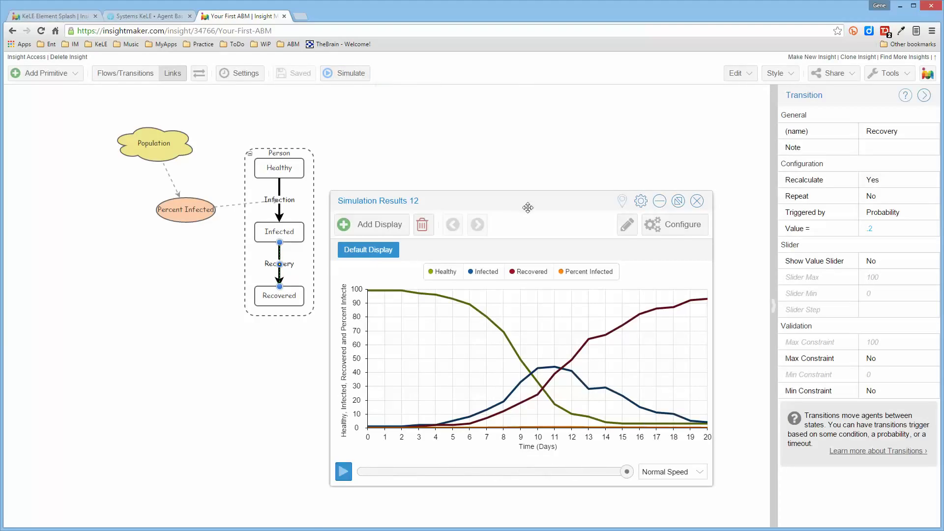
left_click_drag(522, 208, 527, 193)
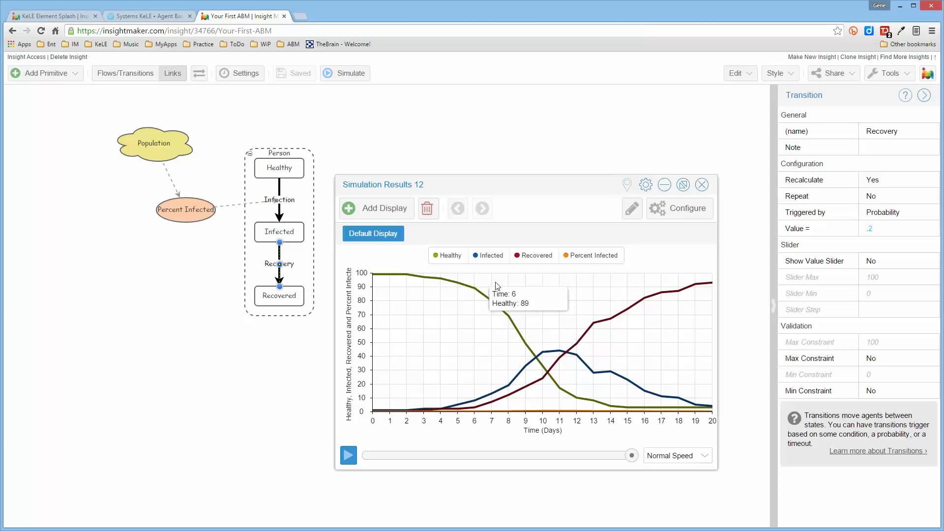
Try the Agent Map display, then select Population and run the model once more
left_click(685, 212)
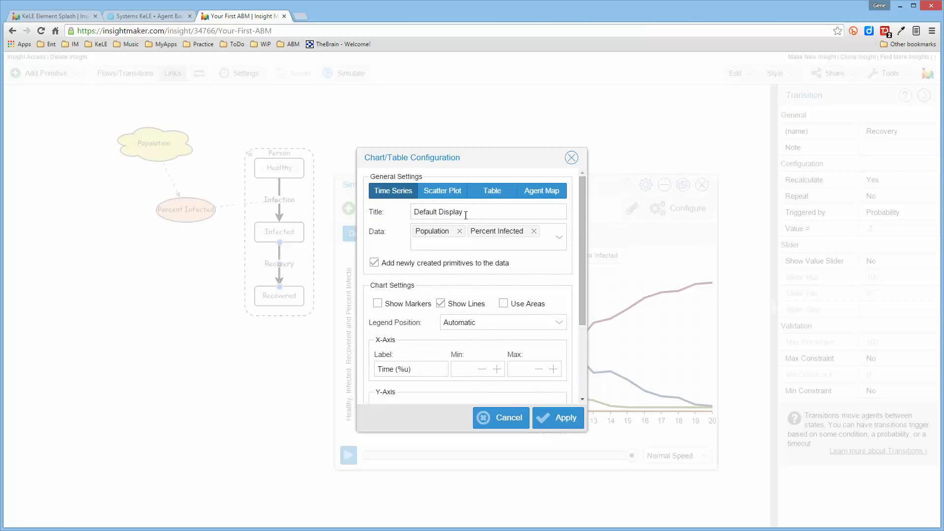
left_click(561, 202)
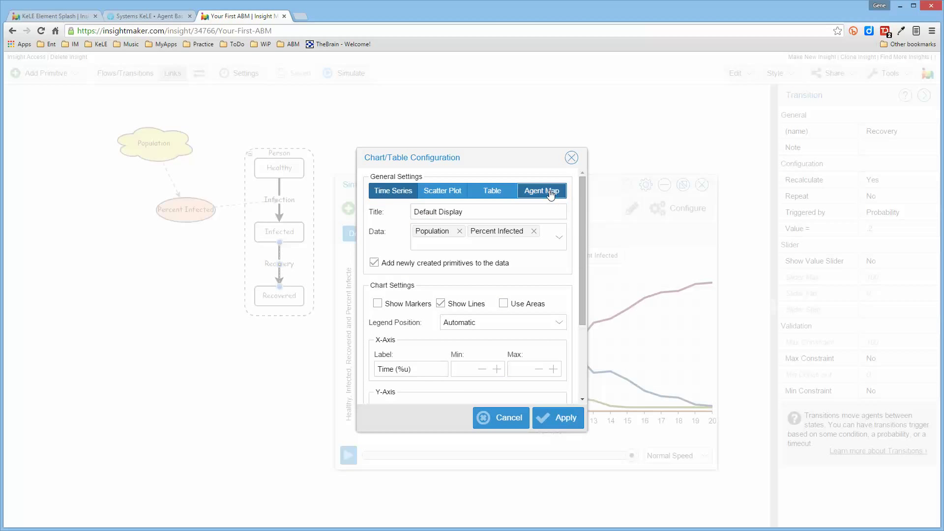
left_click(573, 162)
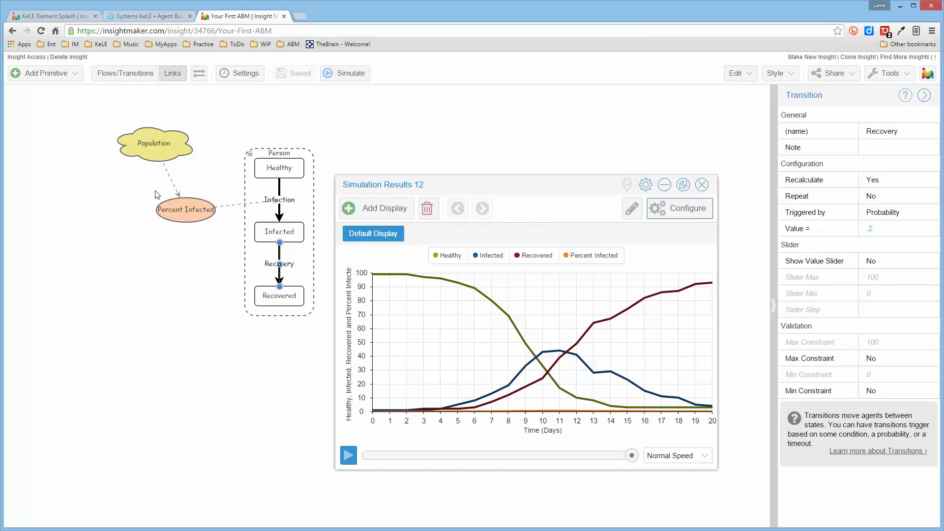
left_click(164, 153)
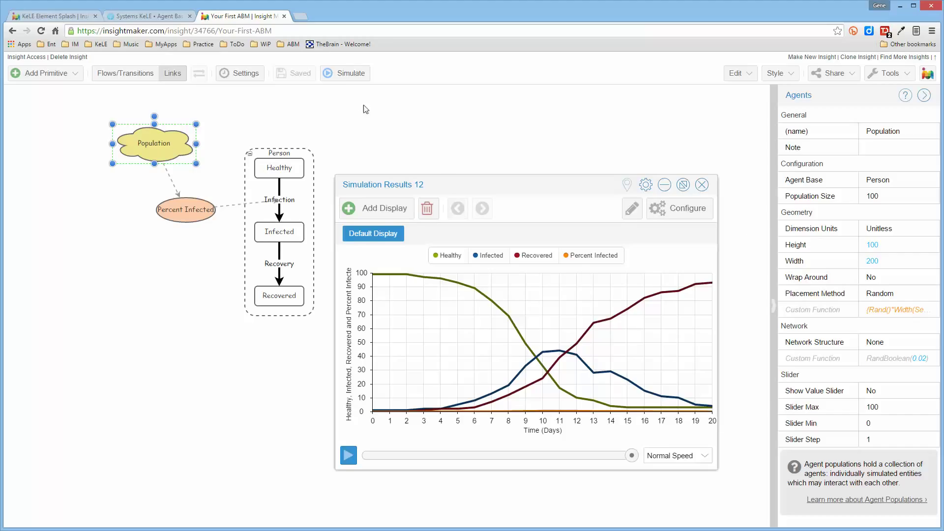
left_click(338, 74)
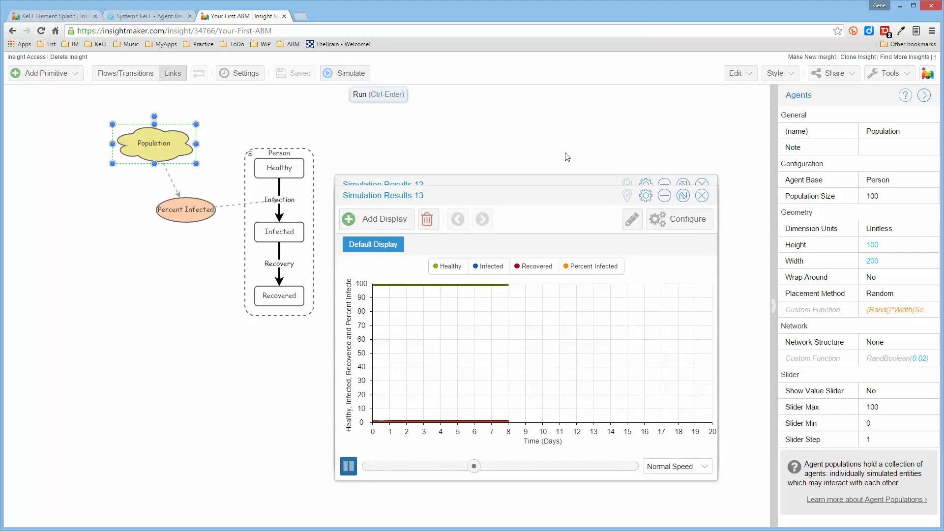
left_click(702, 196)
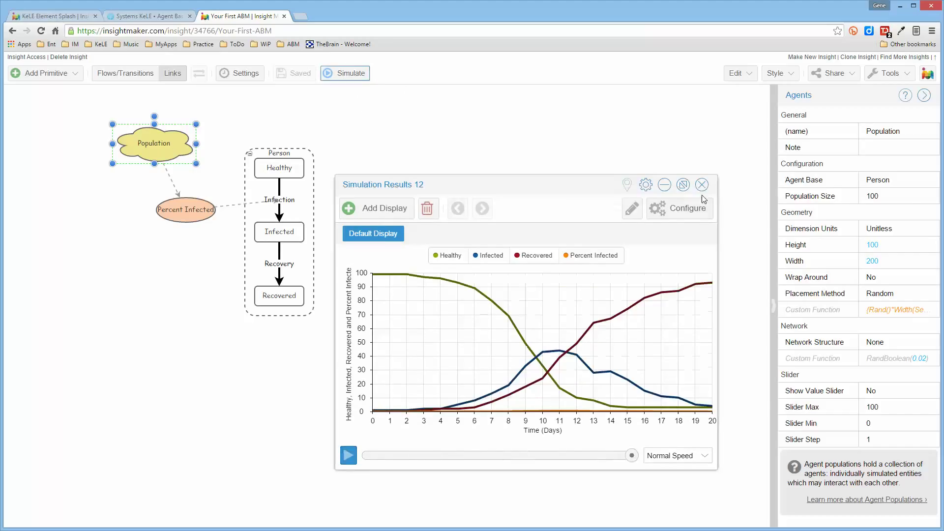
Configure Results 12 as an Agent Map plotting Population instead of Percent Infected
left_click(672, 219)
left_click(538, 191)
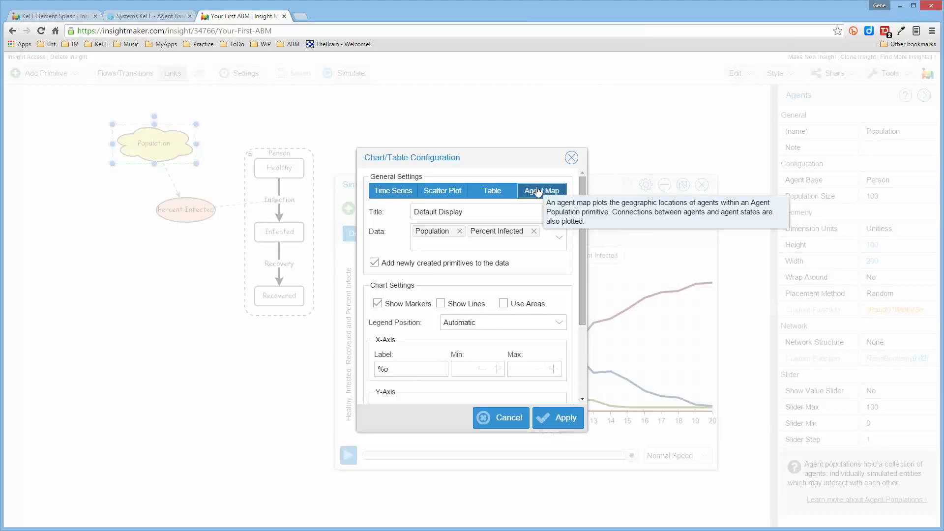
left_click(534, 232)
left_click(459, 231)
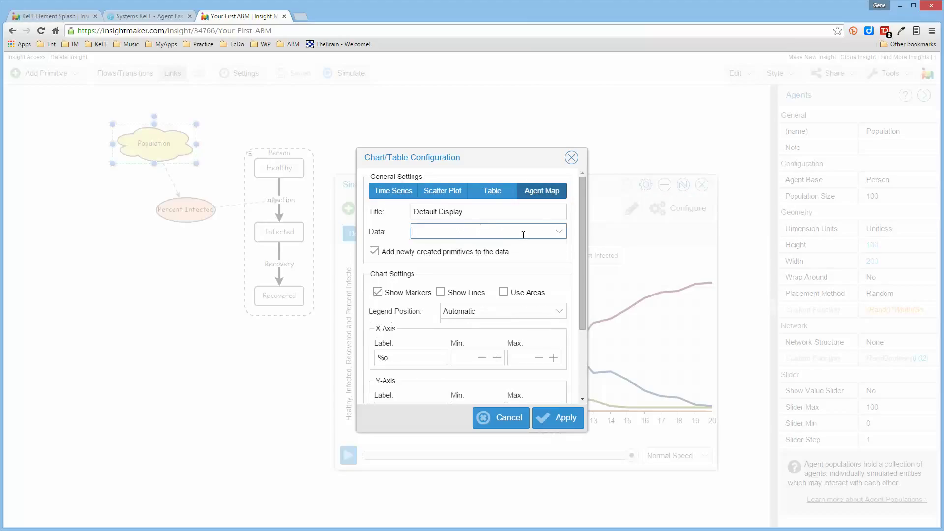
left_click(561, 236)
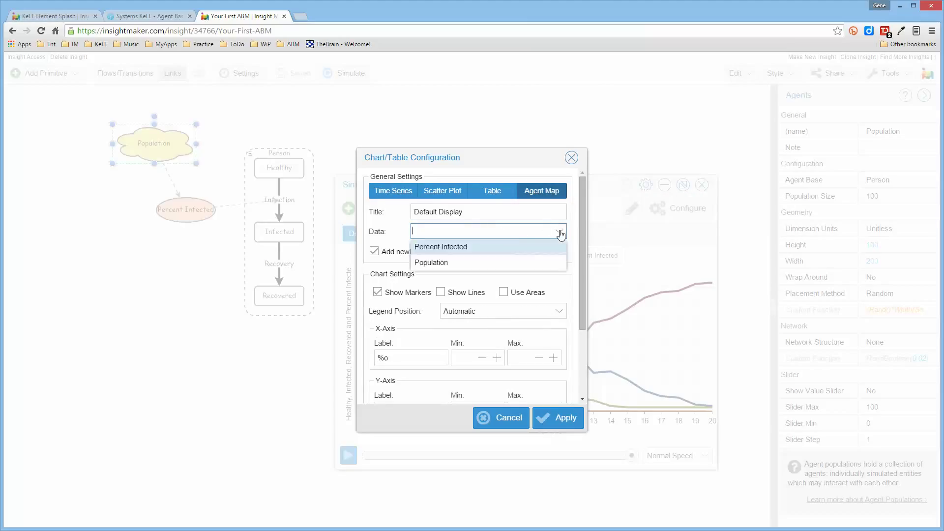
left_click(465, 264)
left_click(557, 419)
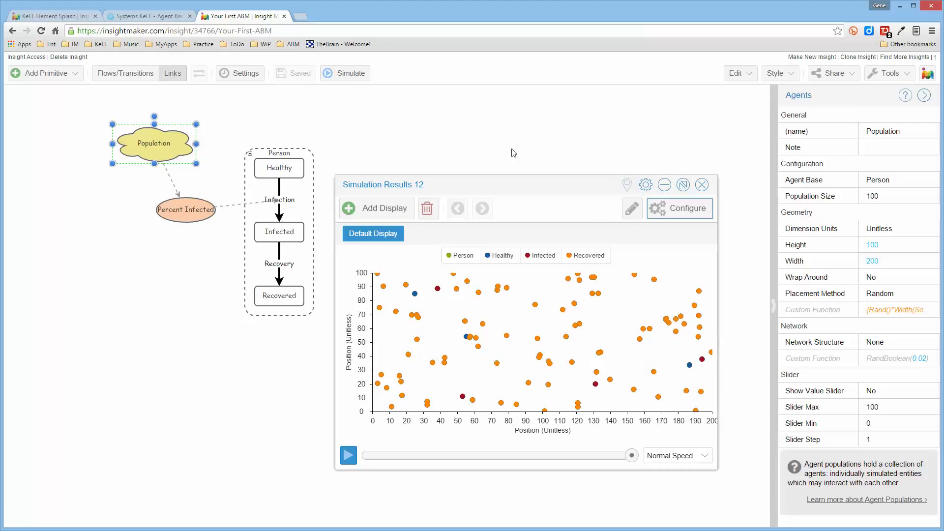
Replay the agent map run at 0.2 x Normal speed, then return to the Kumu tab
left_click(354, 79)
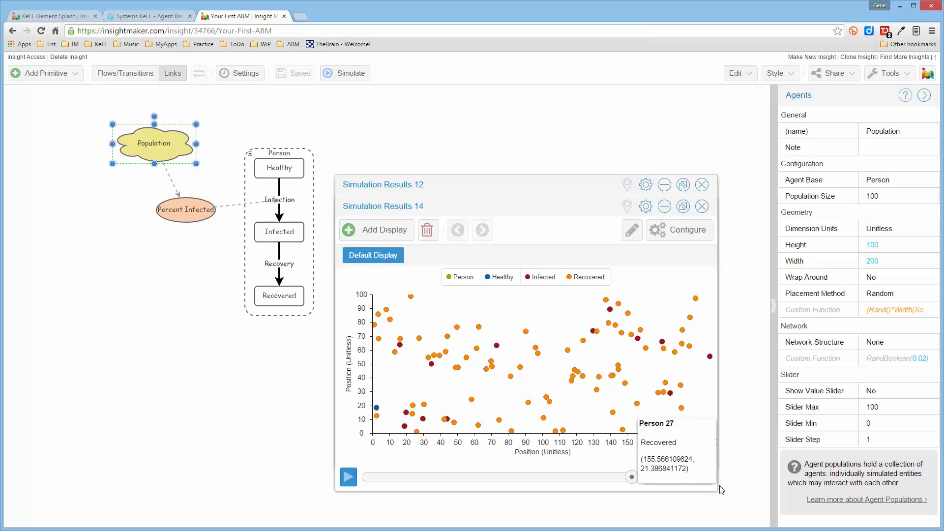
left_click(737, 485)
left_click(678, 477)
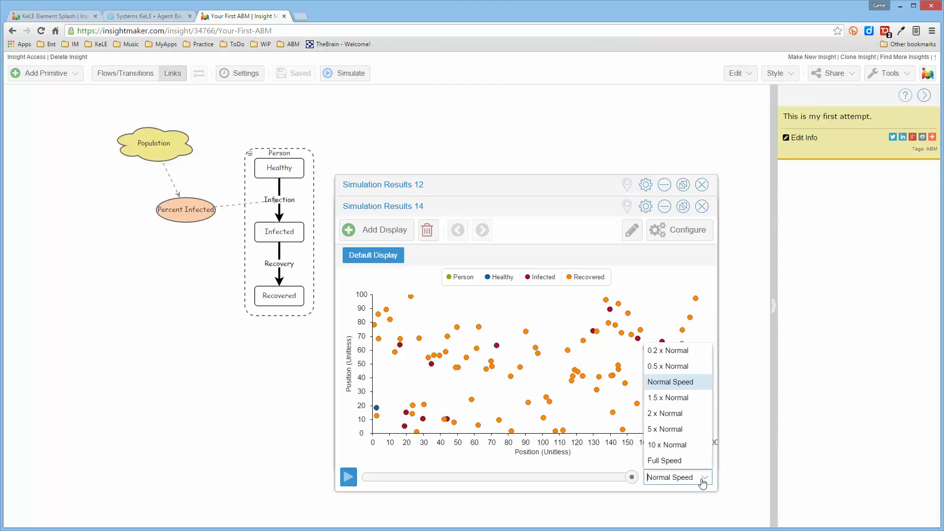
left_click(678, 350)
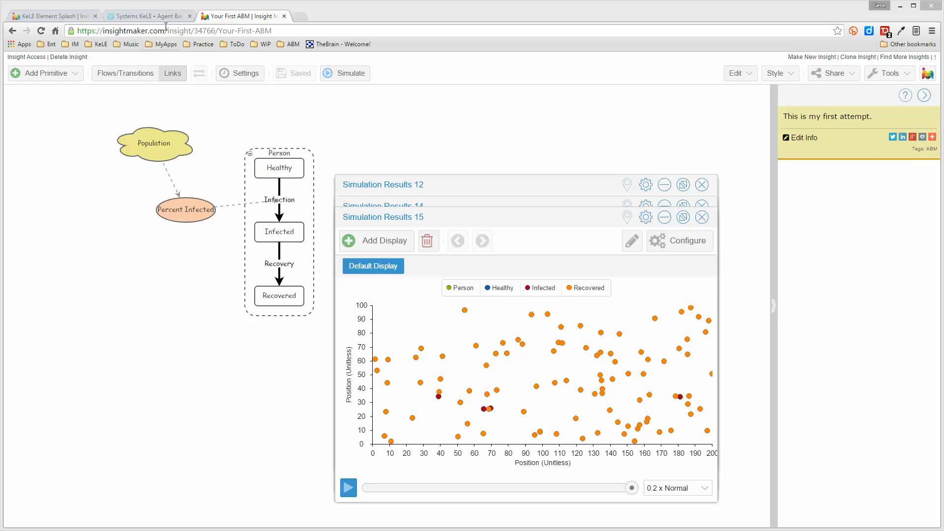
left_click(154, 16)
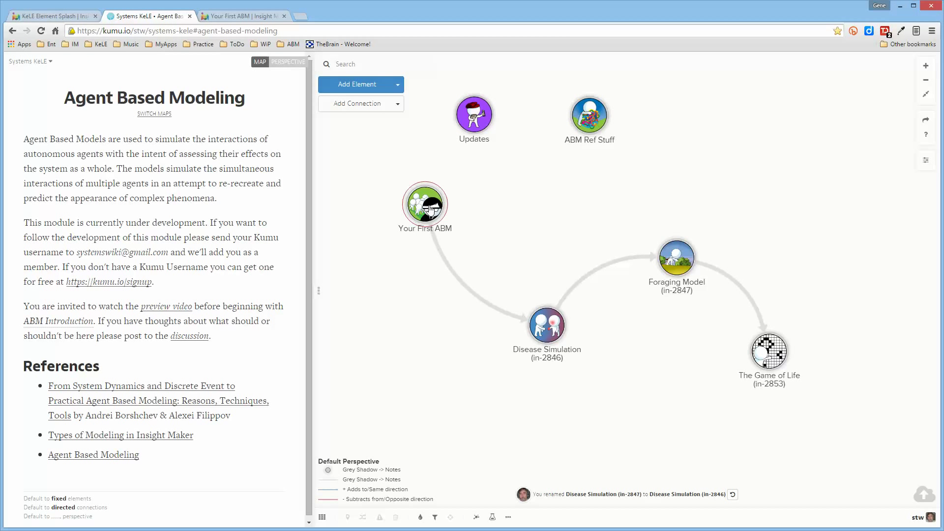
Open Kumu's Your First ABM node and follow its Disease Dynamics Tutorial link
left_click(430, 210)
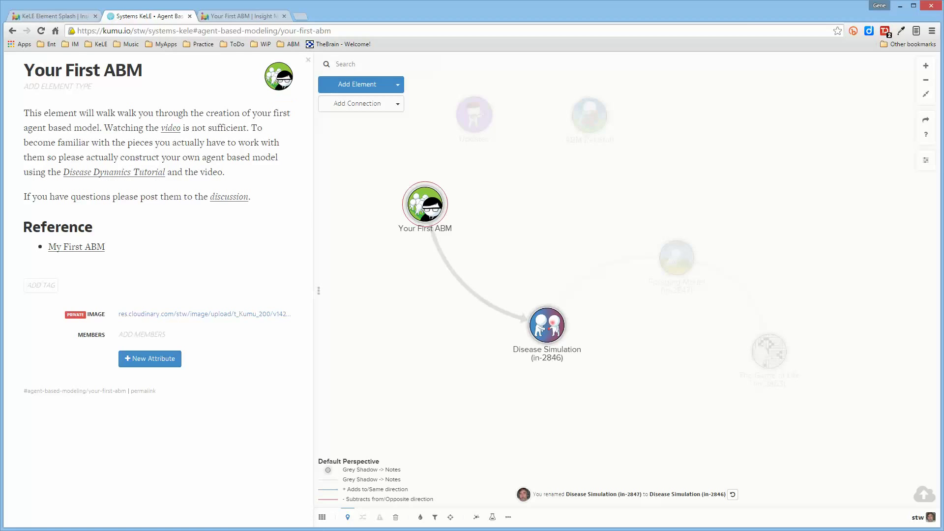
left_click(113, 172)
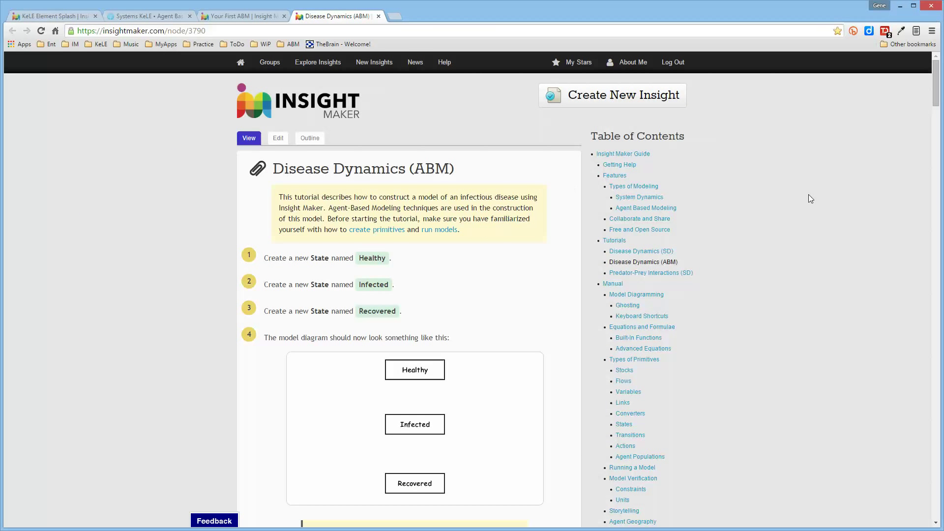
Scroll through the Disease Dynamics (ABM) tutorial down to steps 33 and 34
scroll(807, 196, "down", 4)
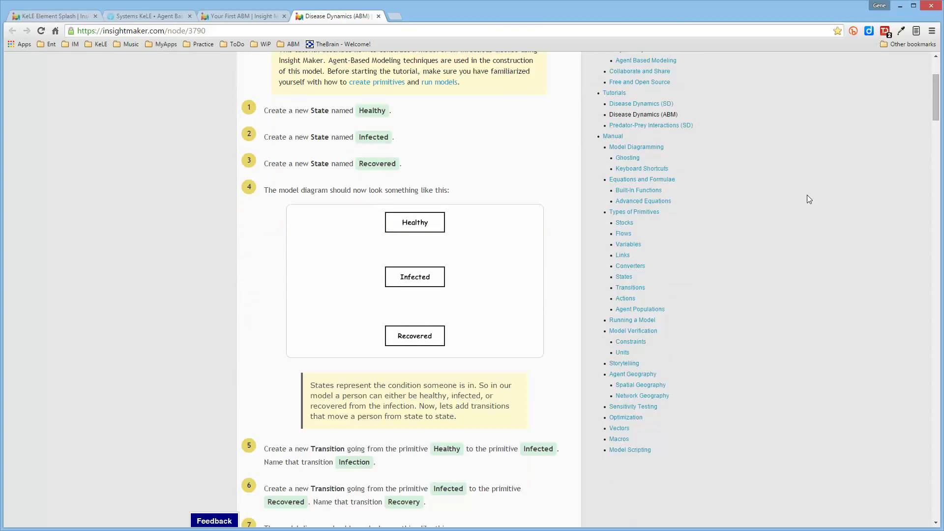
scroll(807, 195, "down", 2)
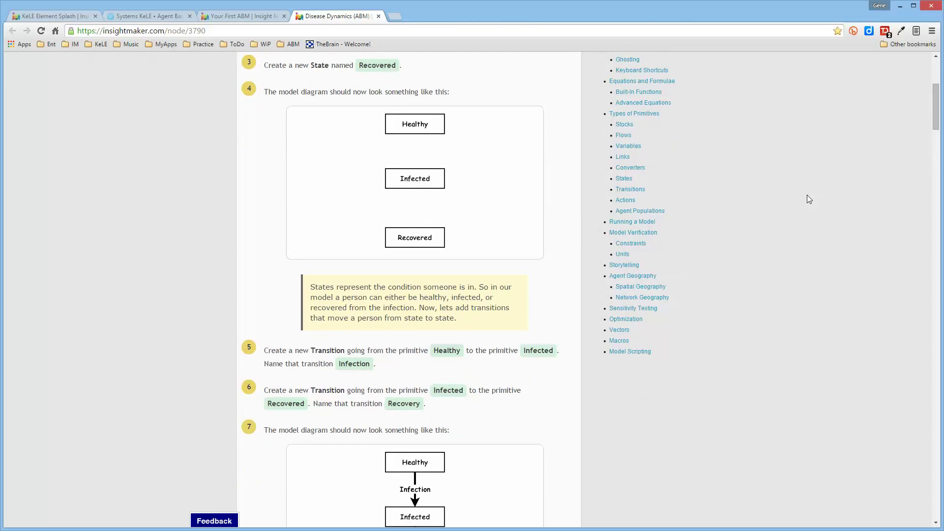
scroll(807, 196, "down", 8)
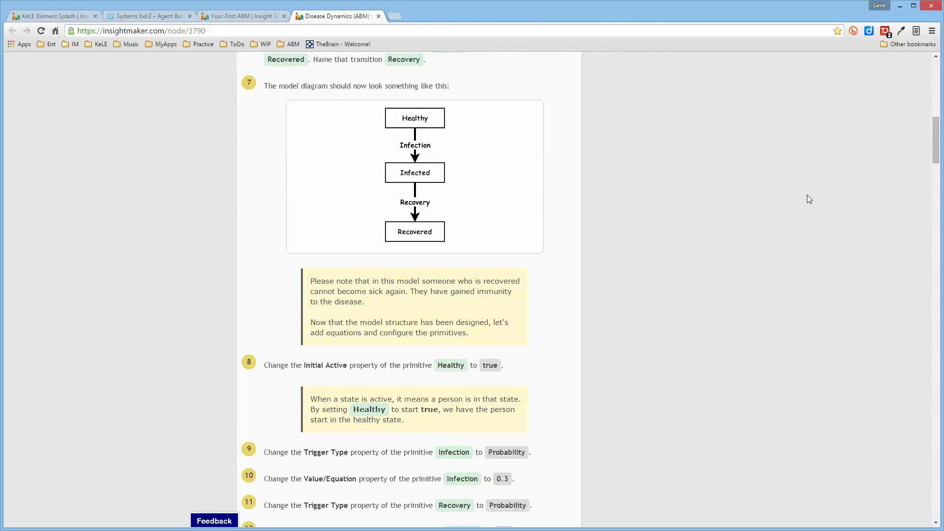
scroll(808, 196, "down", 8)
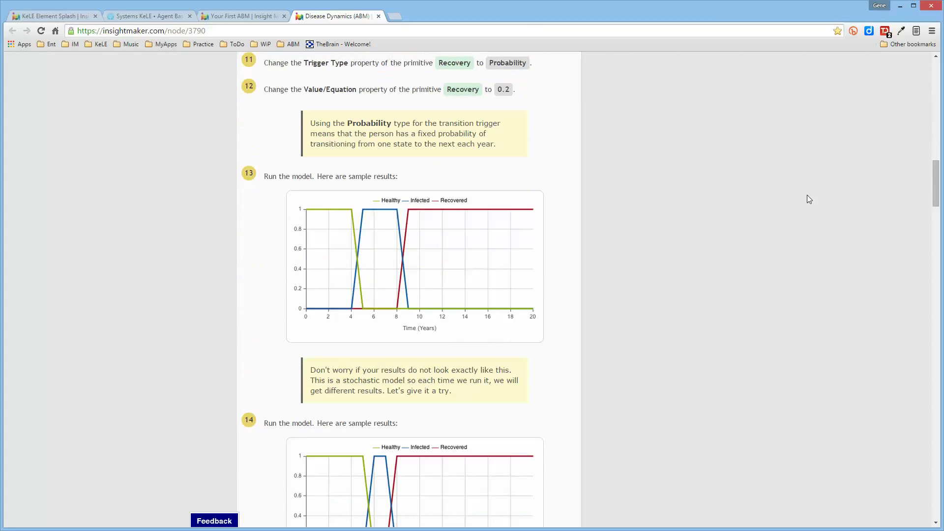
scroll(807, 195, "down", 8)
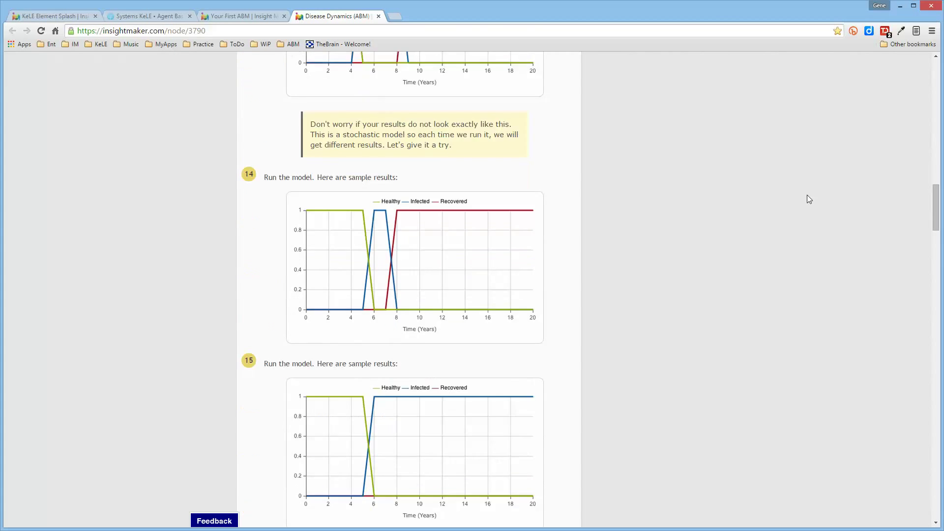
scroll(807, 195, "down", 8)
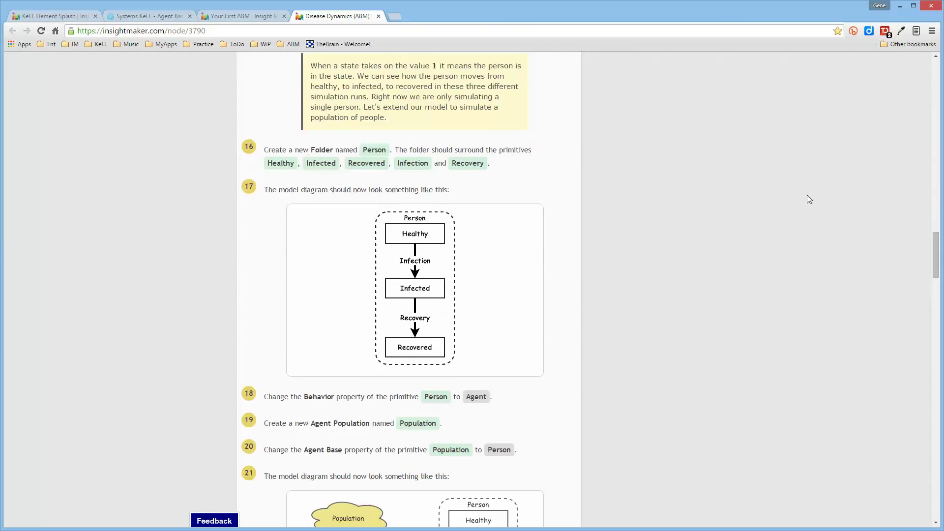
scroll(807, 195, "down", 9)
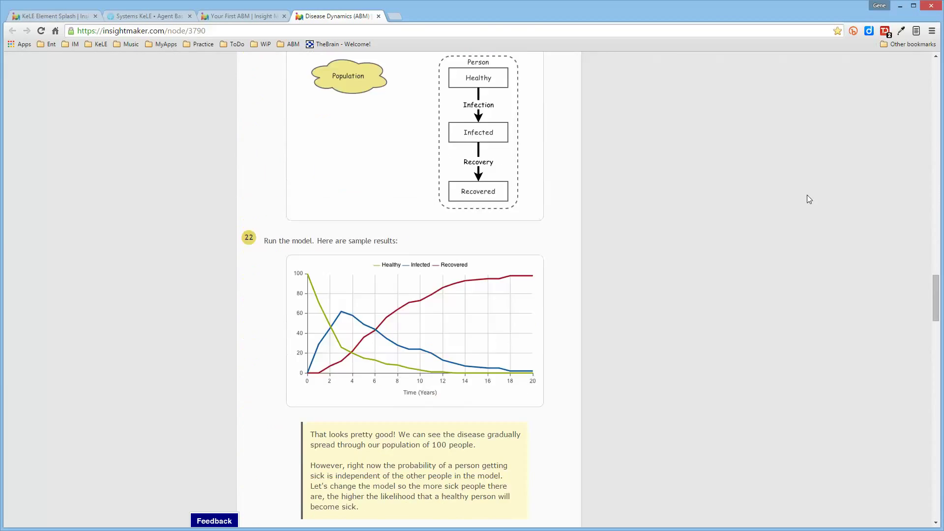
scroll(807, 199, "down", 7)
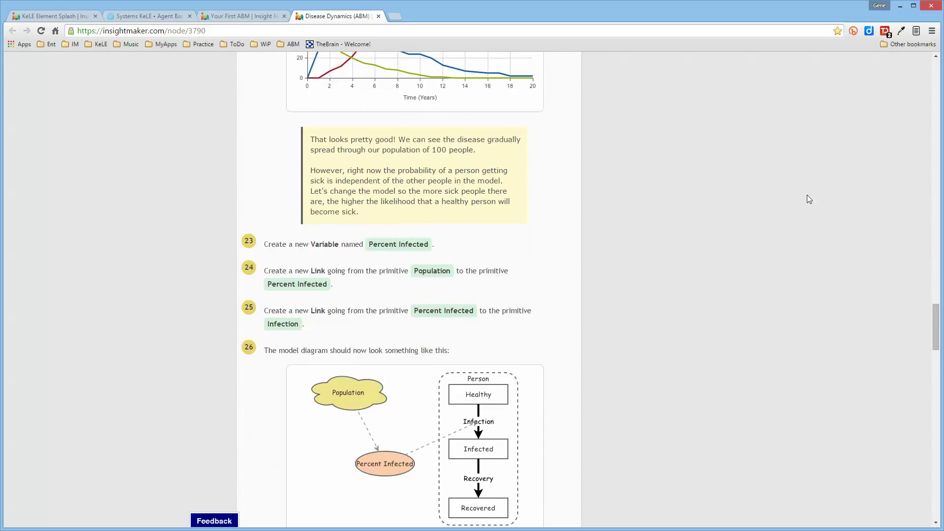
scroll(810, 199, "down", 7)
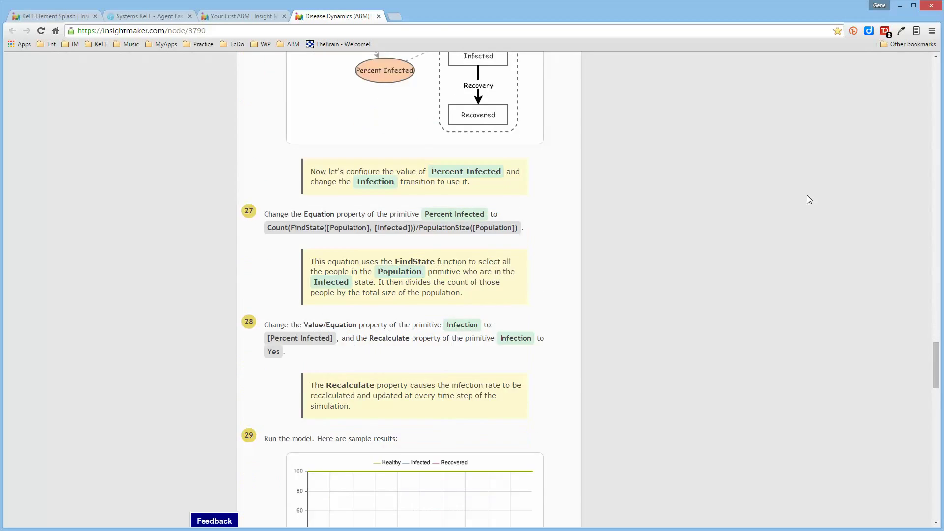
scroll(809, 199, "down", 2)
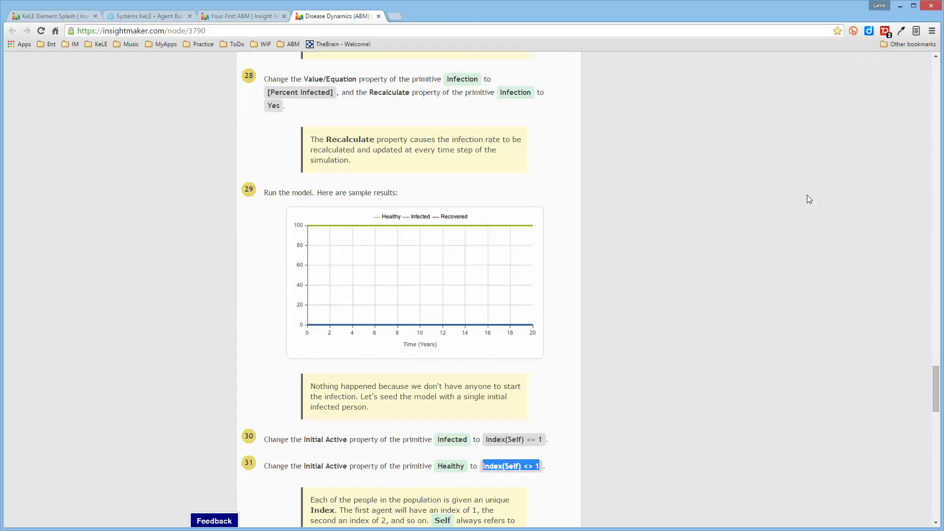
scroll(808, 198, "down", 10)
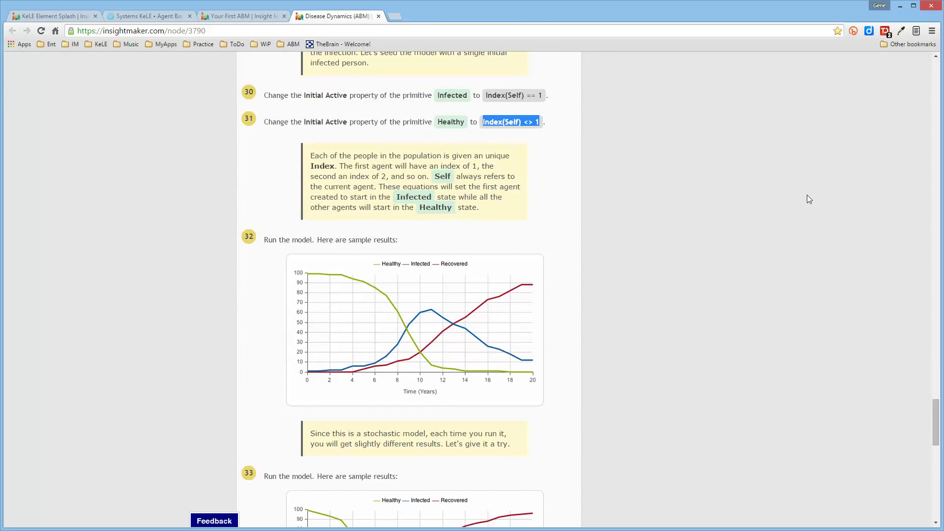
scroll(809, 199, "down", 2)
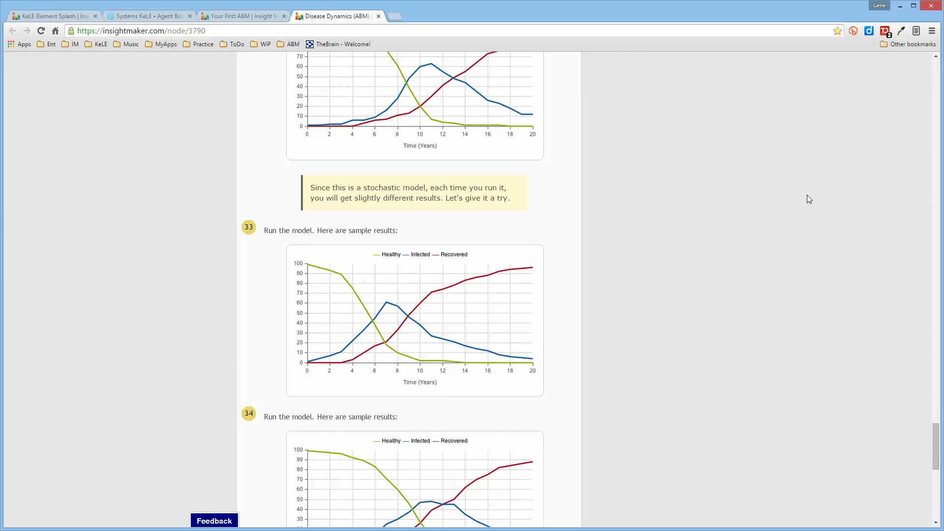